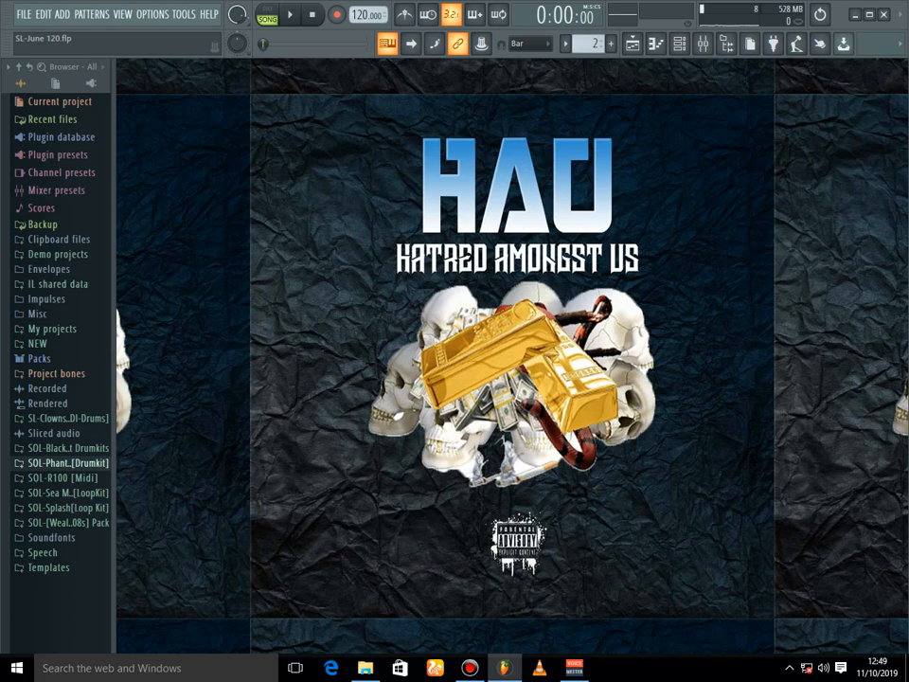
# Step: Show the channel rack in the middle of the workspace and briefly play the song
pyautogui.click(679, 44)
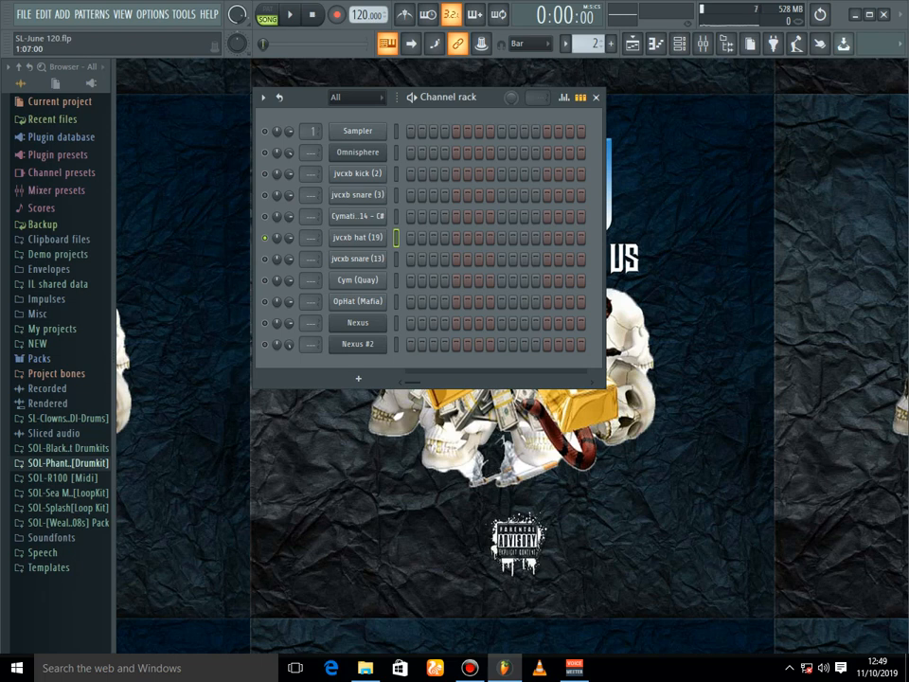
pyautogui.moveTo(473, 98); pyautogui.dragTo(587, 210)
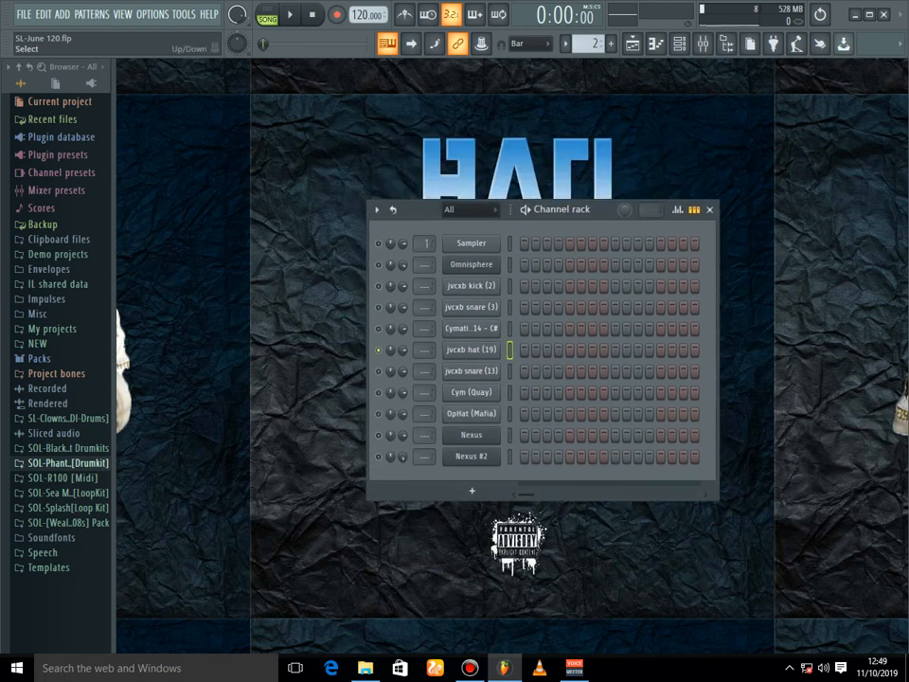
pyautogui.press('space')
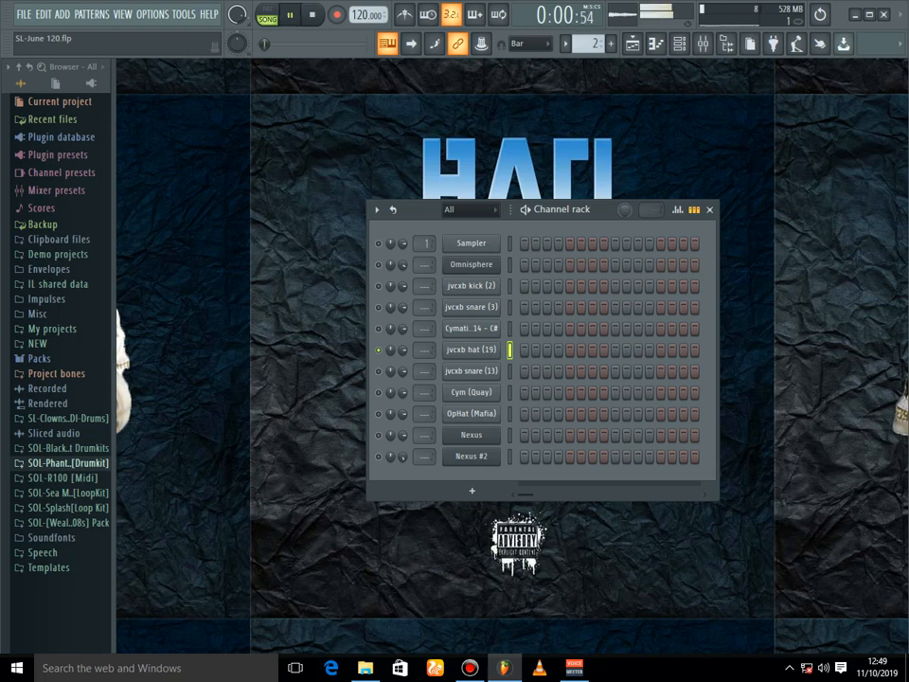
pyautogui.press('space')
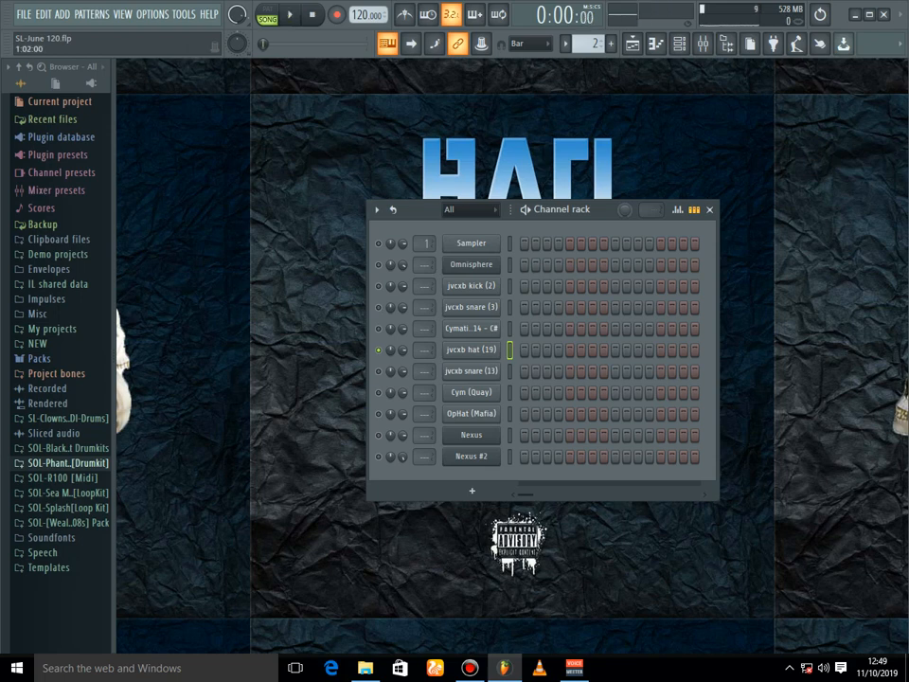
# Step: Delete the Pattern 1 clips from Track 1 in the playlist, then hide the playlist
pyautogui.press('F5')
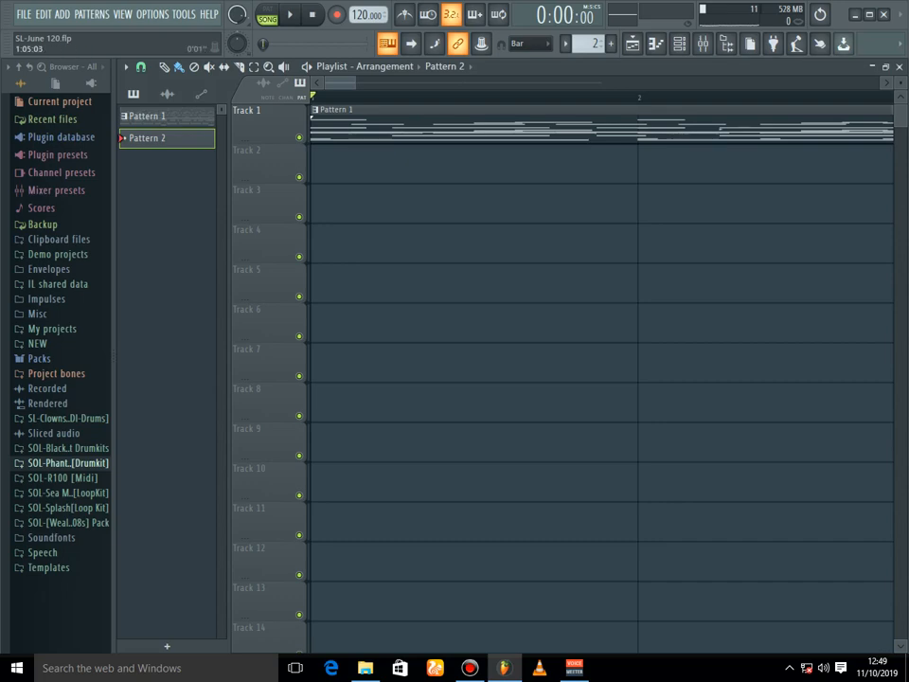
pyautogui.scroll(-5, 397, 127)
pyautogui.rightClick(551, 127)
pyautogui.rightClick(396, 127)
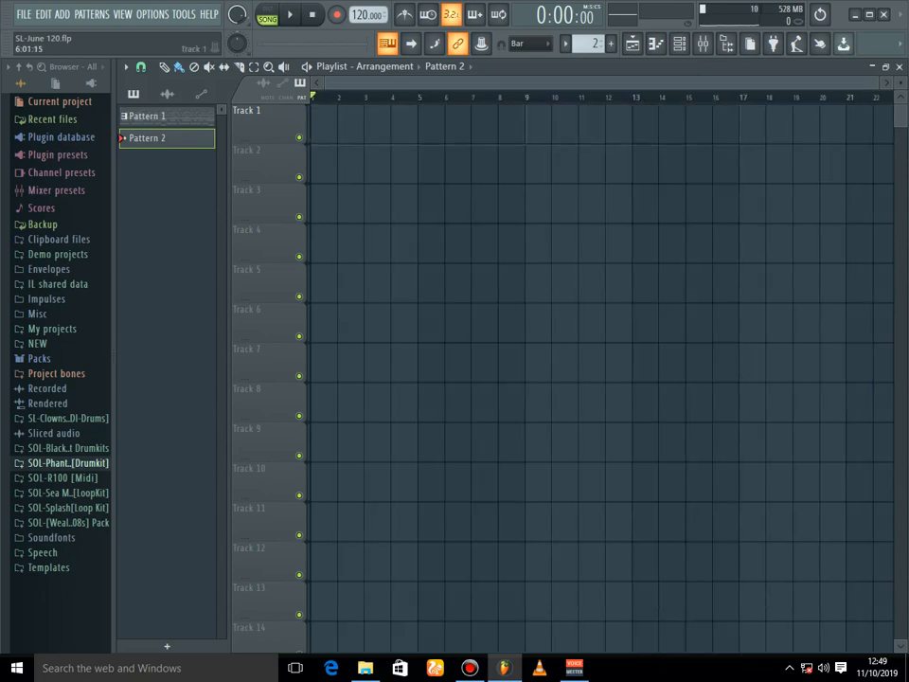
pyautogui.press('F5')
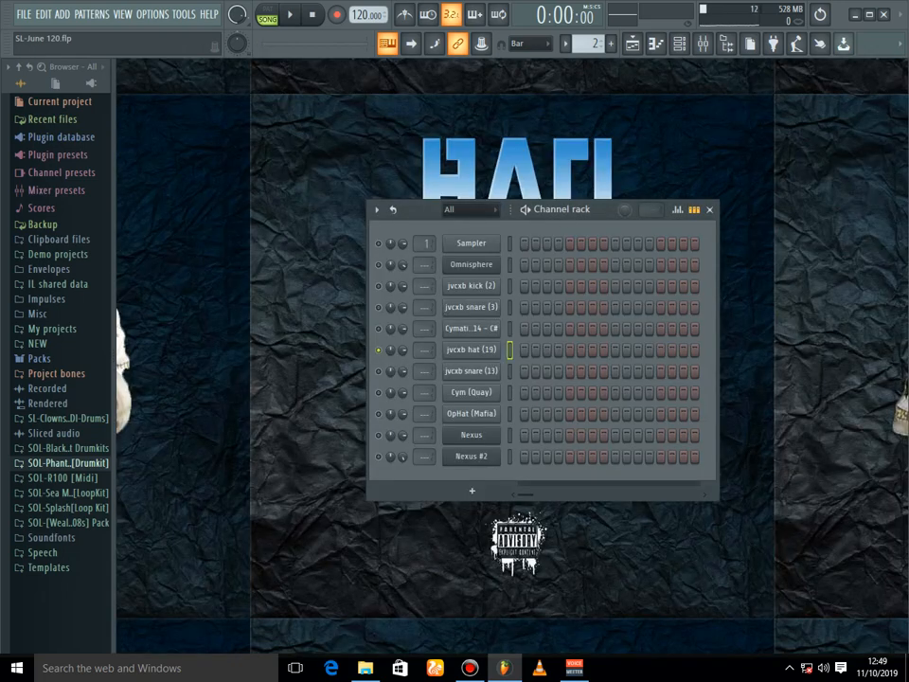
# Step: Place a jvcxb kick (2) hit on step 1 of Pattern 2 and play it back in pattern mode
pyautogui.press('F6')
pyautogui.moveTo(562, 210); pyautogui.dragTo(507, 189)
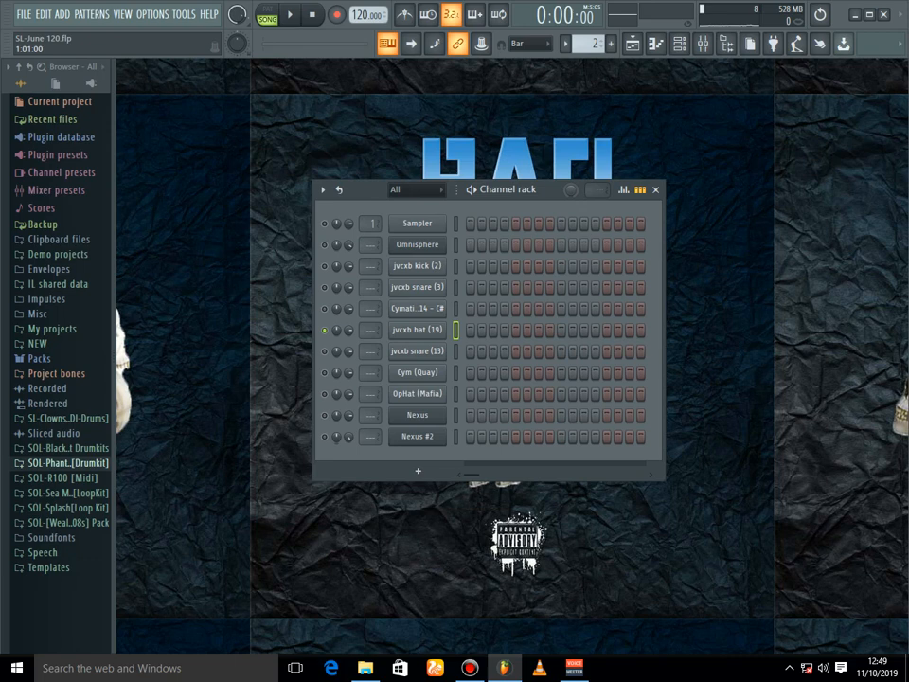
pyautogui.click(470, 267)
pyautogui.press('space')
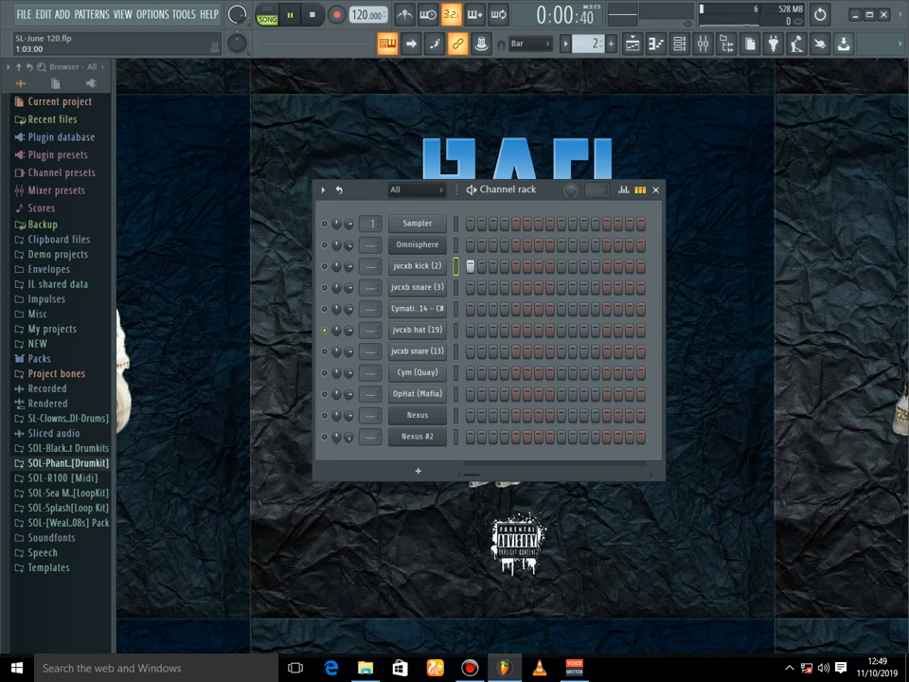
pyautogui.press('l')
pyautogui.press('space')
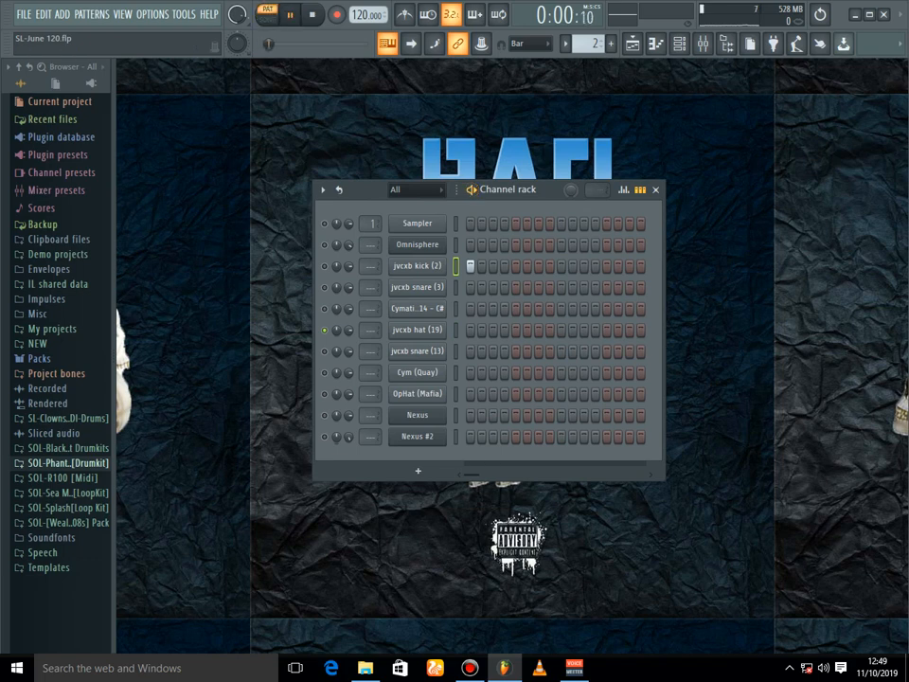
pyautogui.press('space')
# Step: Widen the channel rack to show 32 steps and play the current pattern
pyautogui.moveTo(551, 189); pyautogui.dragTo(521, 178)
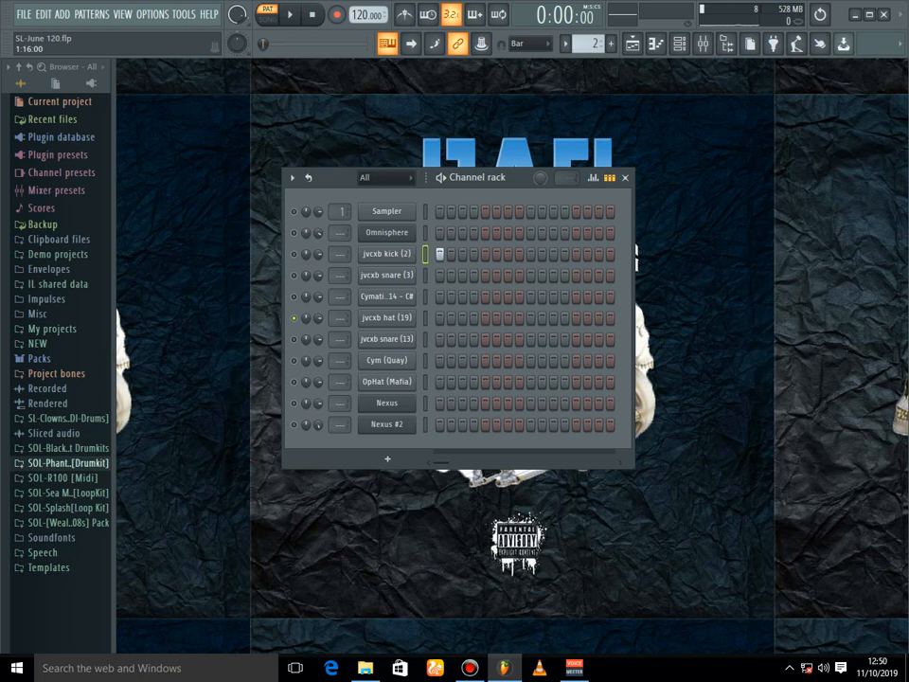
pyautogui.moveTo(635, 320); pyautogui.dragTo(817, 320)
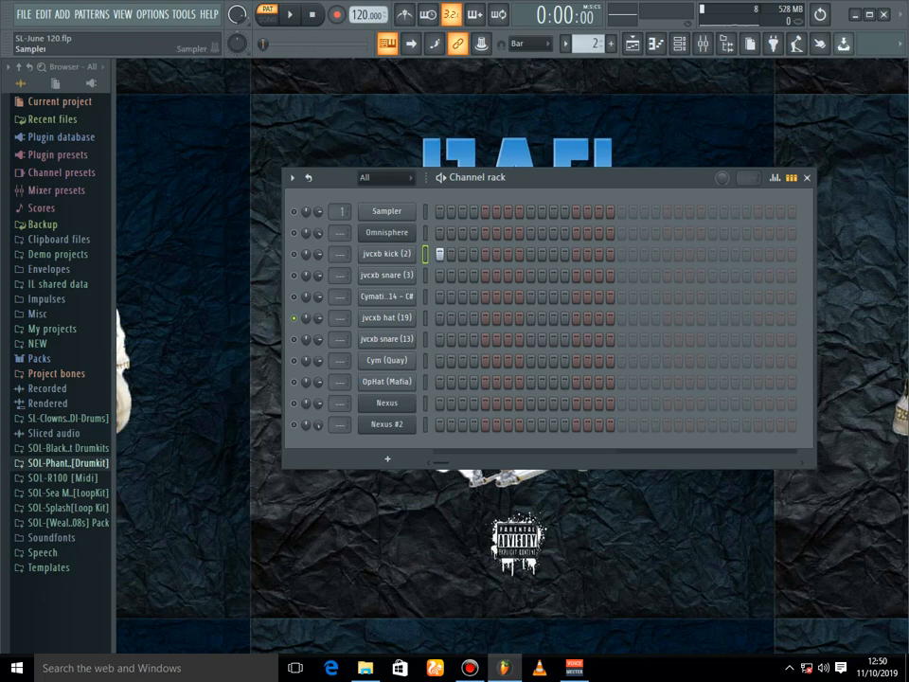
pyautogui.click(441, 178)
pyautogui.click(442, 178)
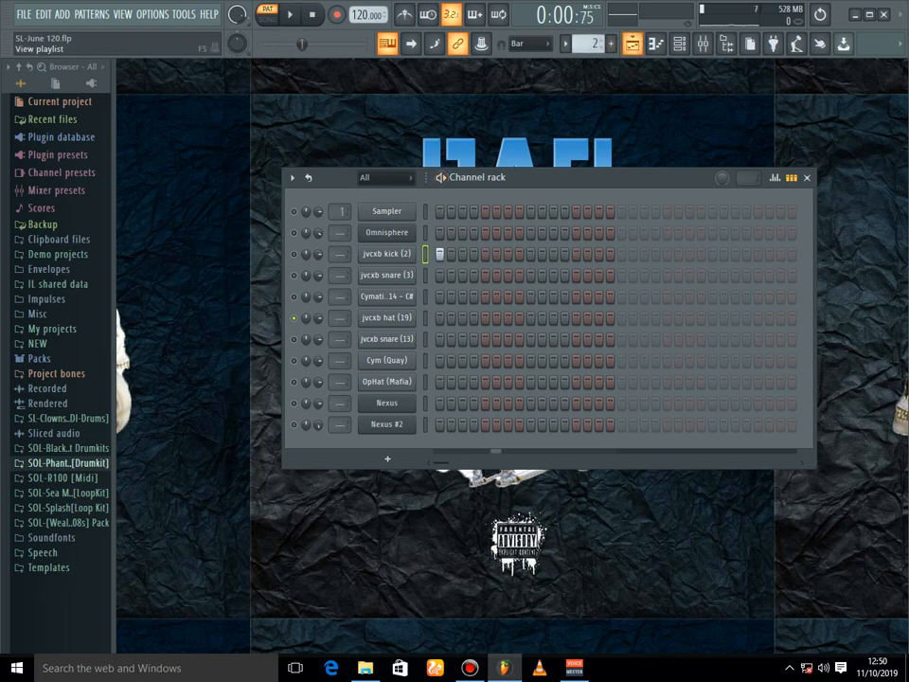
# Step: Place a Pattern 2 clip at bar 1 of Track 1 in the playlist and play it in song mode
pyautogui.click(387, 44)
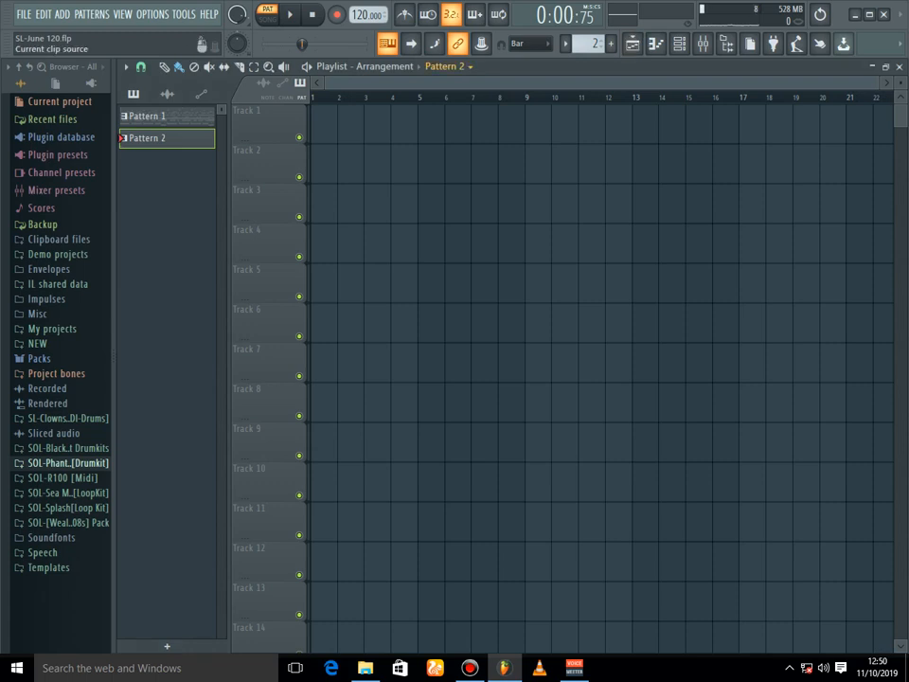
pyautogui.moveTo(403, 124); pyautogui.dragTo(321, 124)
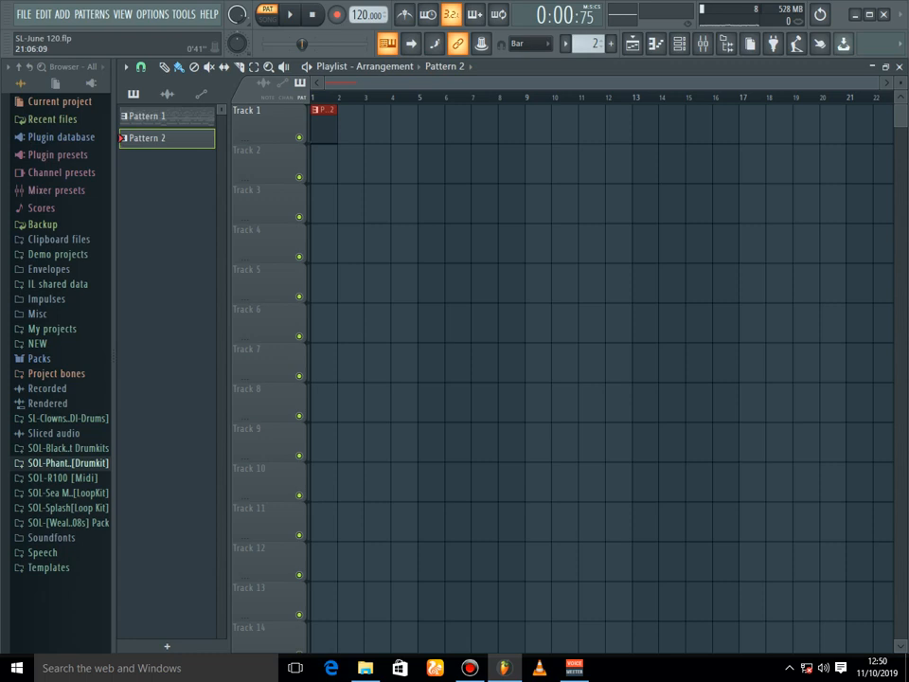
pyautogui.moveTo(879, 84); pyautogui.dragTo(525, 83)
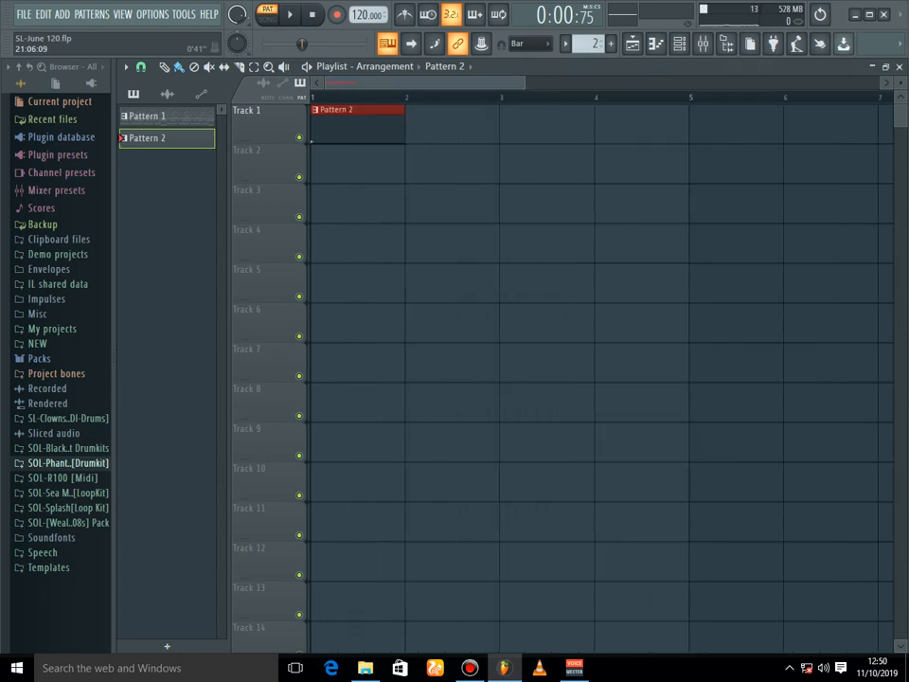
pyautogui.click(269, 13)
pyautogui.press('space')
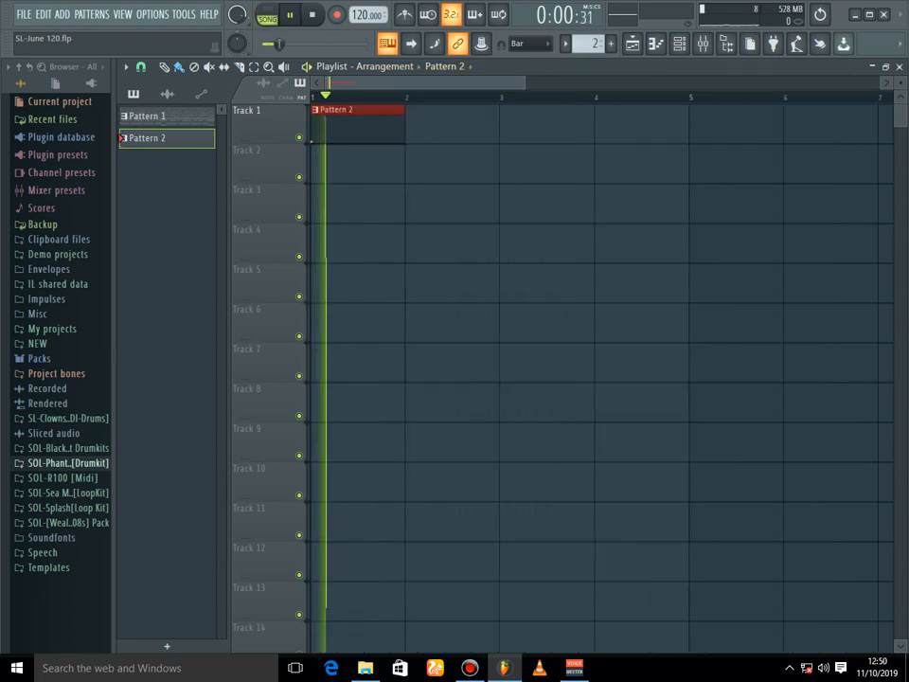
pyautogui.press('space')
# Step: Unmute the jvcxb kick, snare and hat channels and Cym (Quay), and remove the Pattern 2 clip from the playlist
pyautogui.click(678, 43)
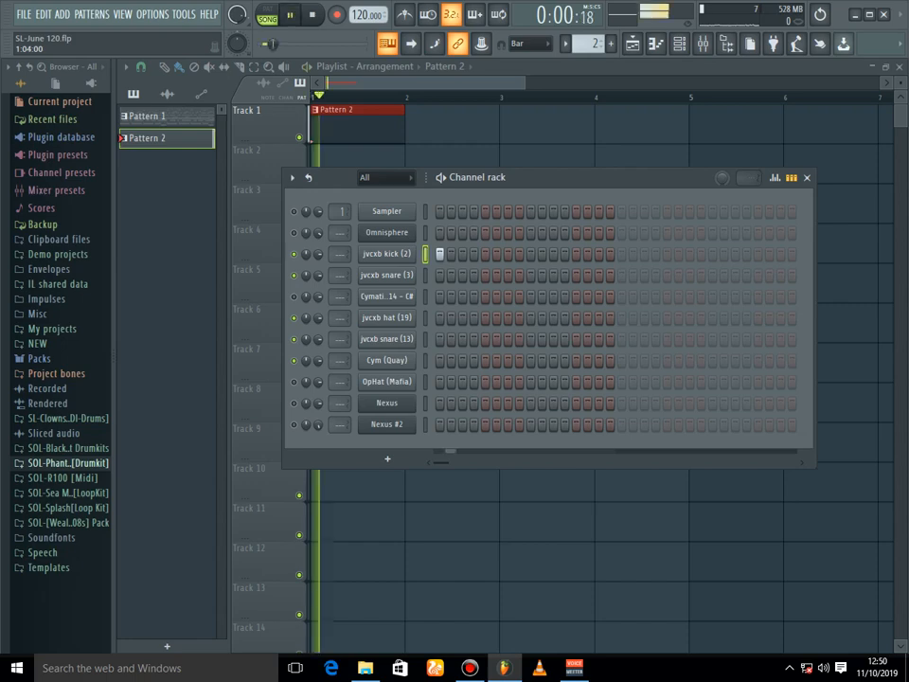
pyautogui.rightClick(326, 124)
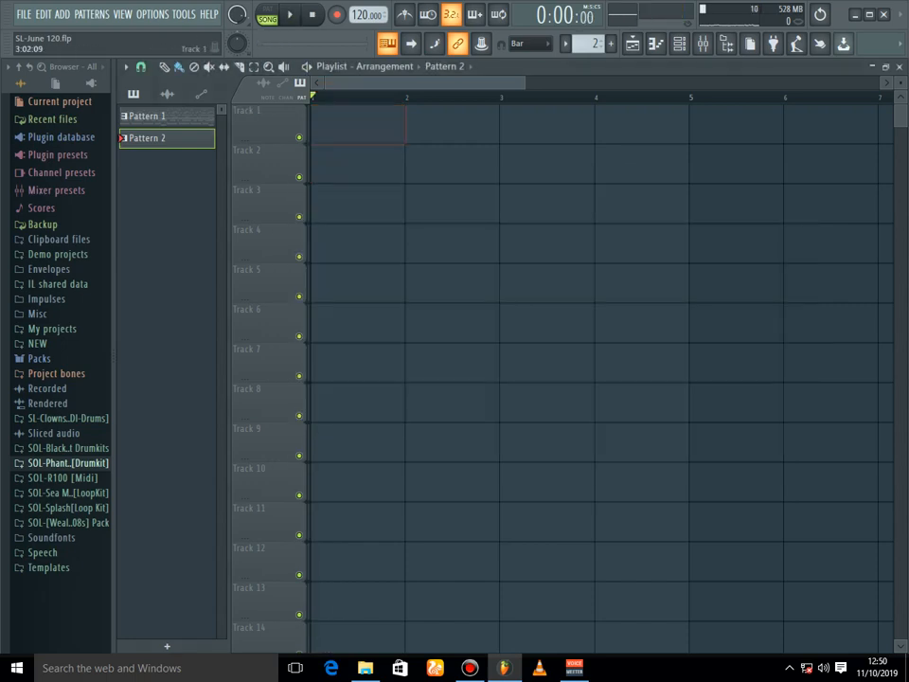
pyautogui.click(899, 67)
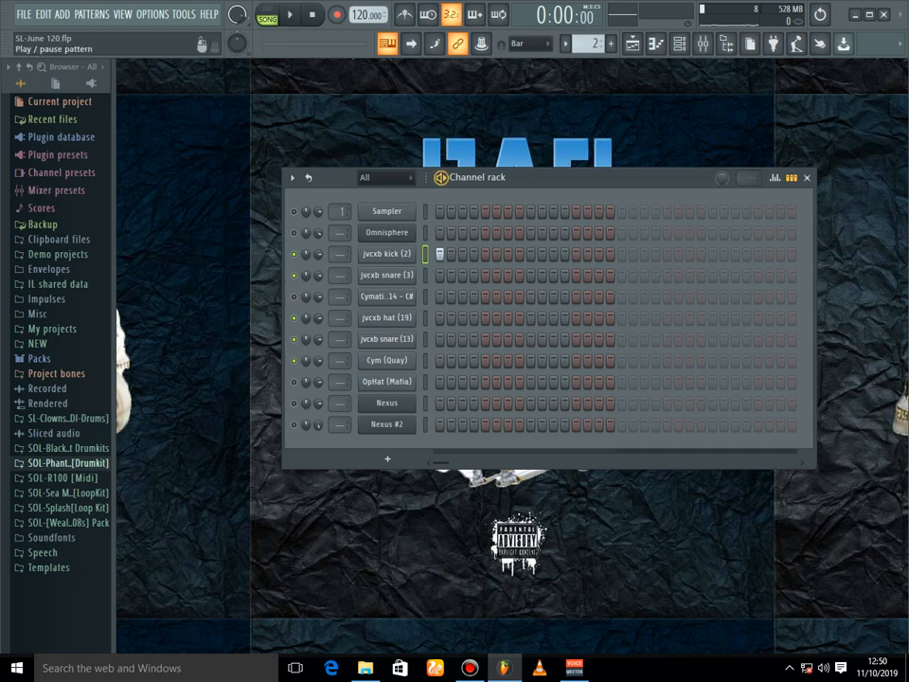
# Step: Switch back to pattern mode and audition the kick pattern from the channel rack
pyautogui.click(441, 177)
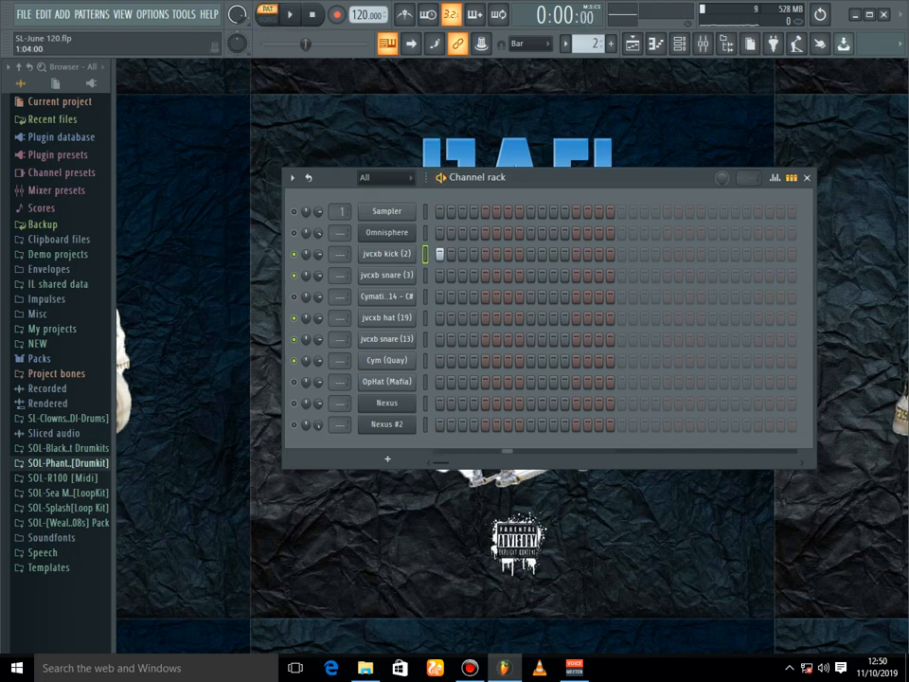
pyautogui.press('space')
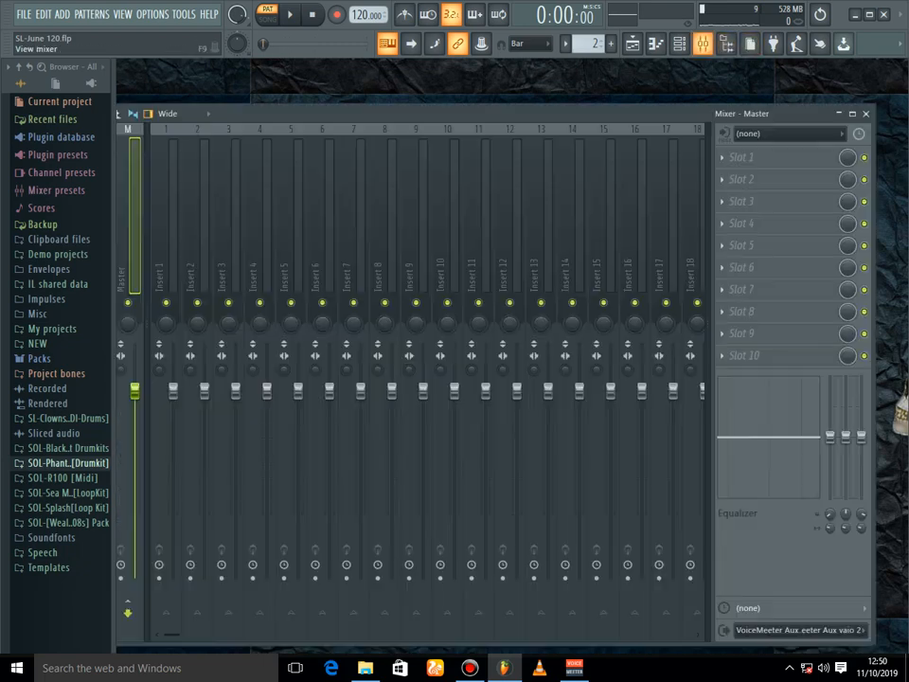
# Step: Load Fruity Limiter into slot 10 of the mixer's Master track with its default settings and close the mixer
pyautogui.press('F9')
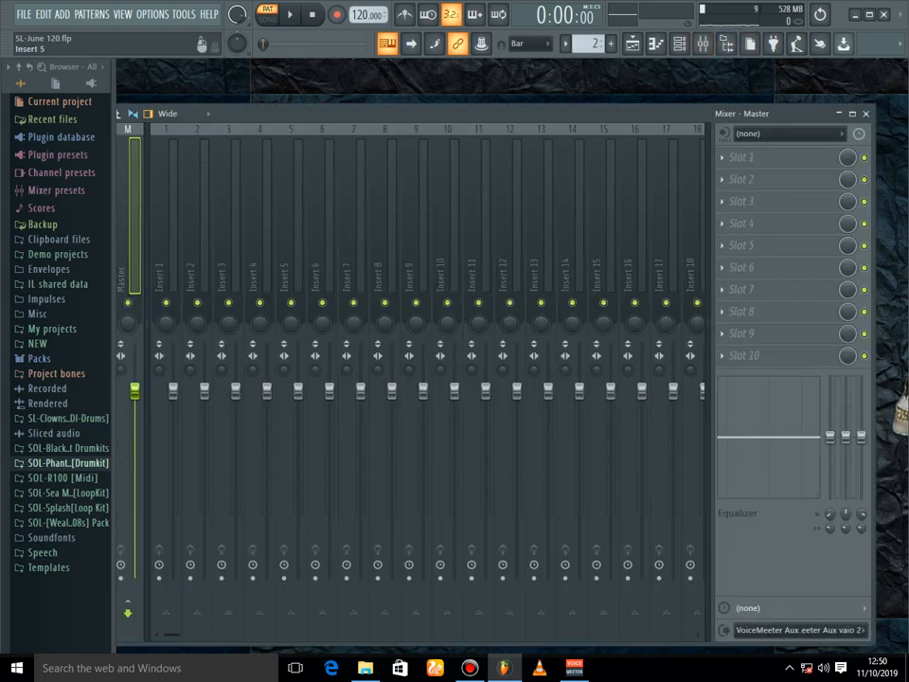
pyautogui.moveTo(304, 113); pyautogui.dragTo(336, 107)
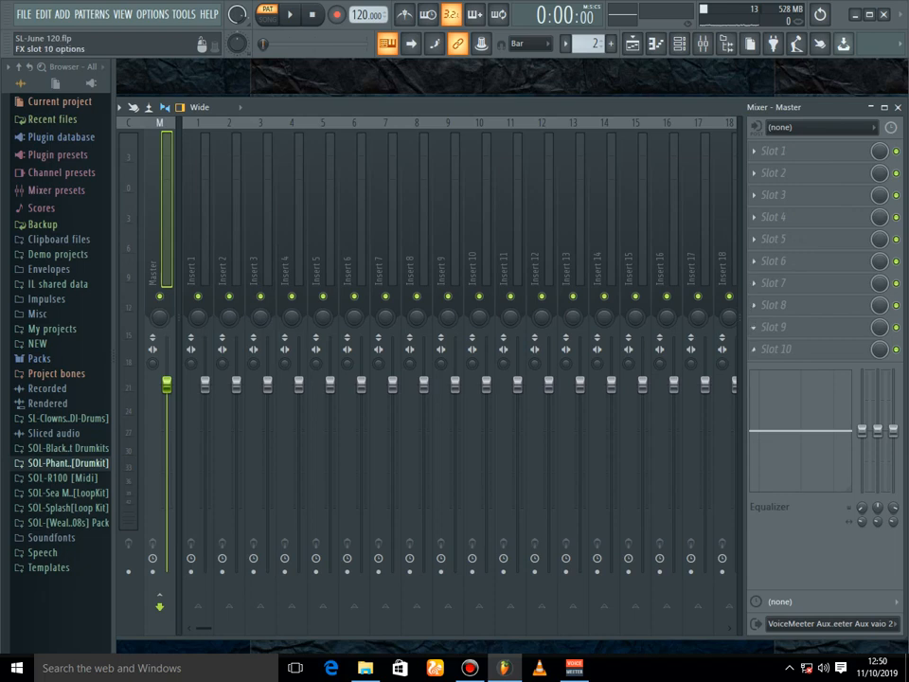
pyautogui.click(772, 349)
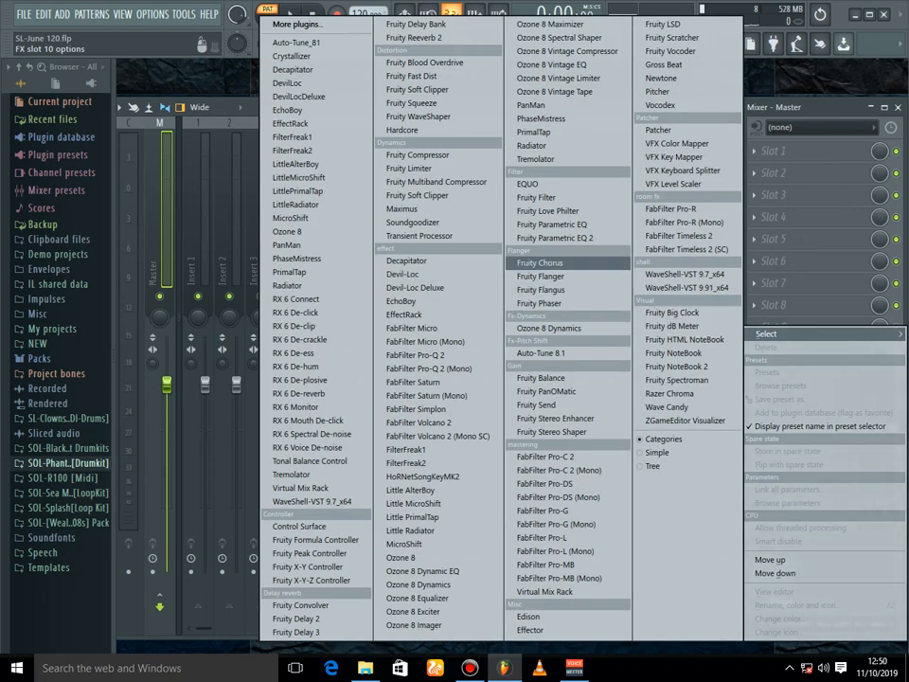
pyautogui.click(416, 168)
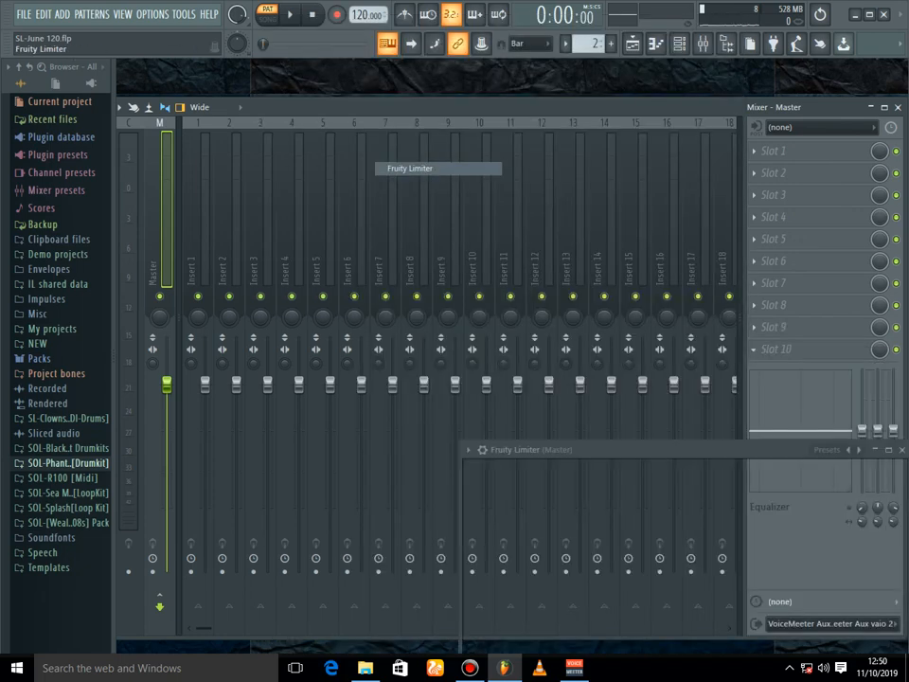
pyautogui.moveTo(555, 450); pyautogui.dragTo(500, 263)
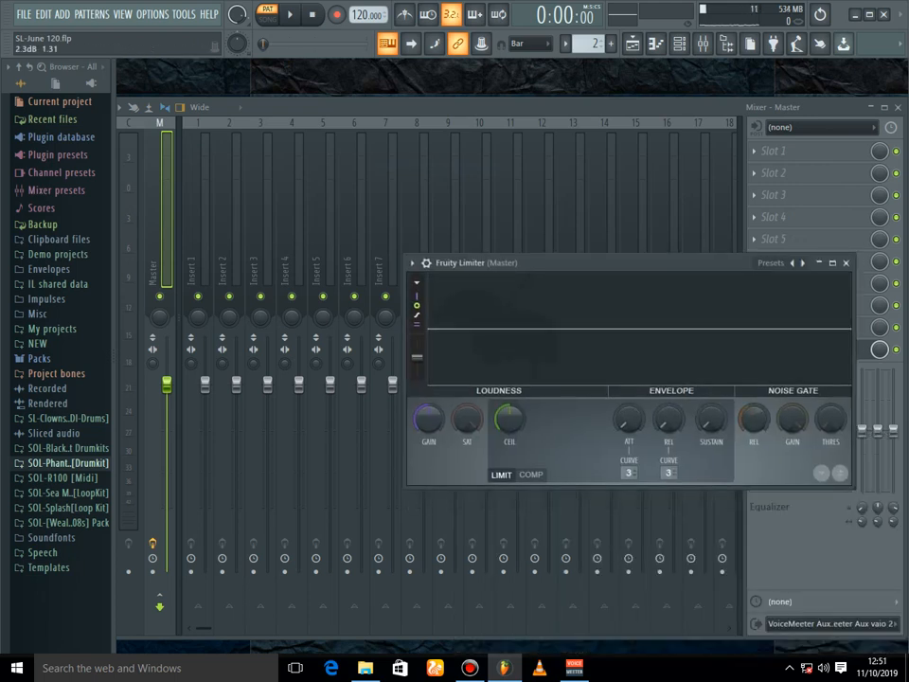
pyautogui.click(846, 263)
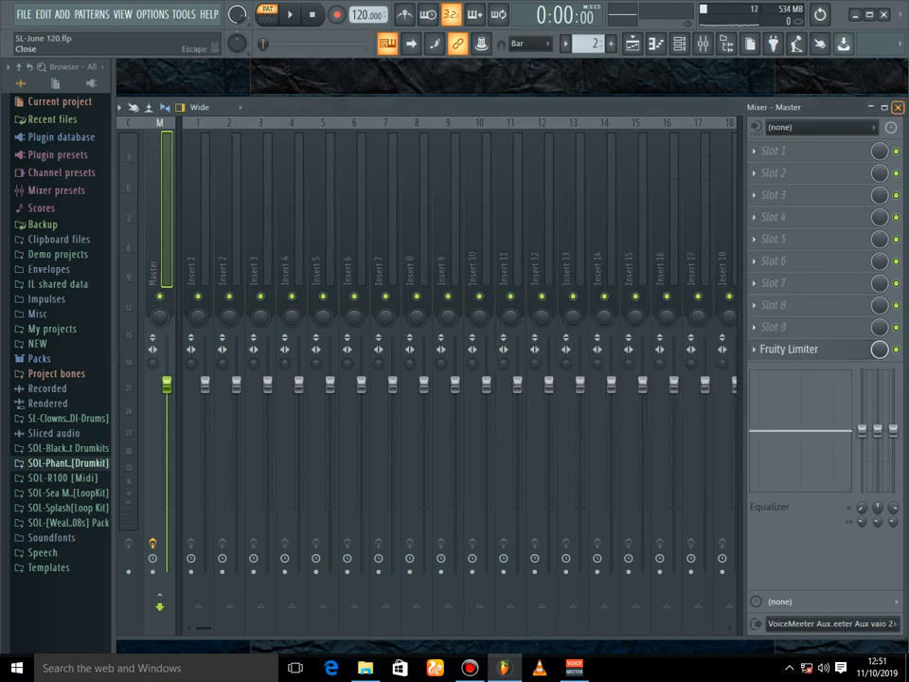
pyautogui.click(898, 107)
# Step: Add a jvcxb snare (3) hit on step 9 and adjust that channel's volume while auditioning the pattern
pyautogui.press('space')
pyautogui.press('space')
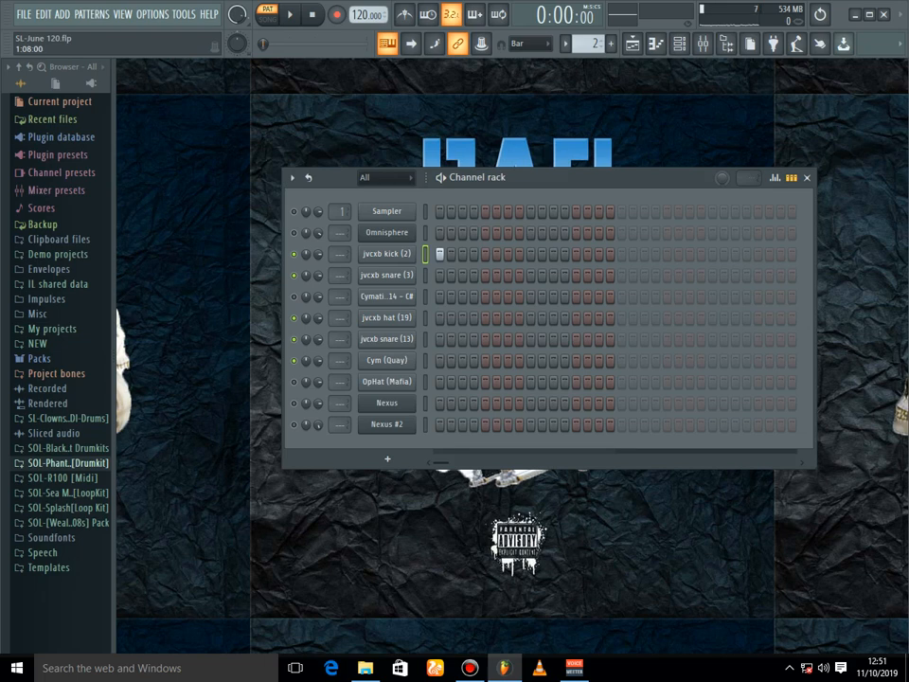
pyautogui.press('space')
pyautogui.click(530, 276)
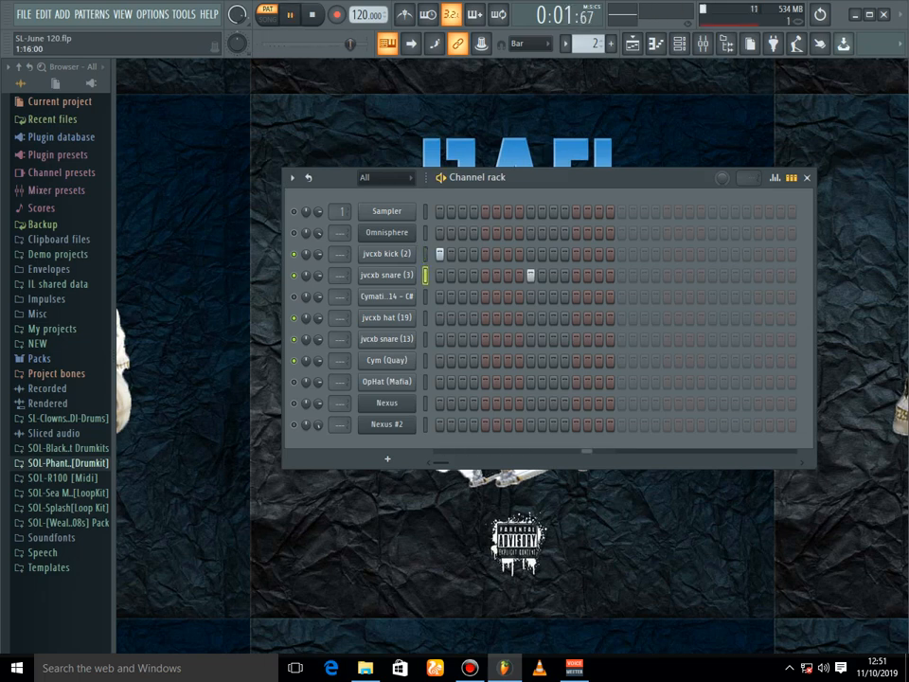
pyautogui.press('space')
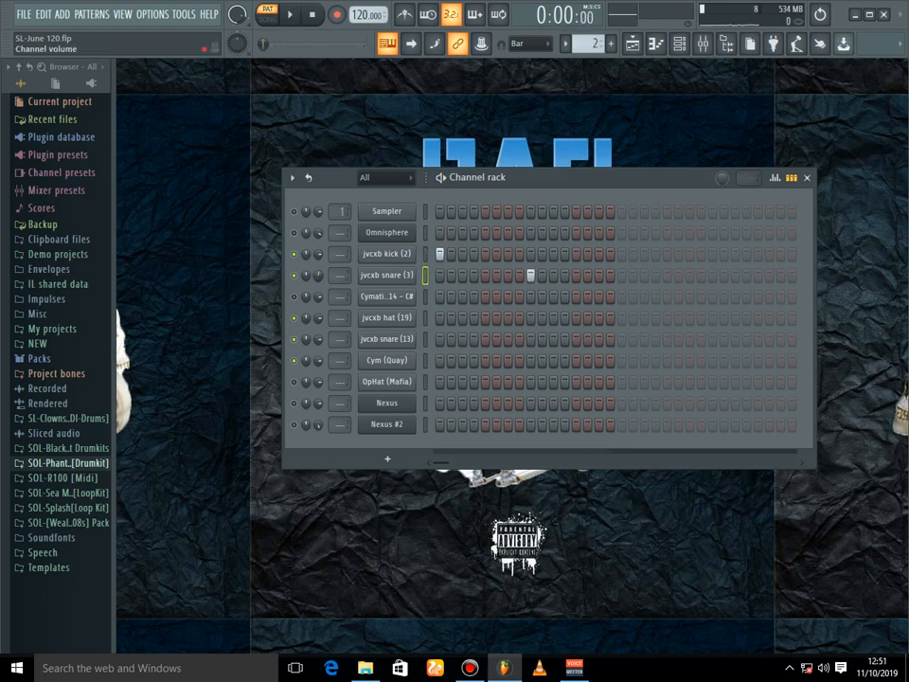
pyautogui.press('space')
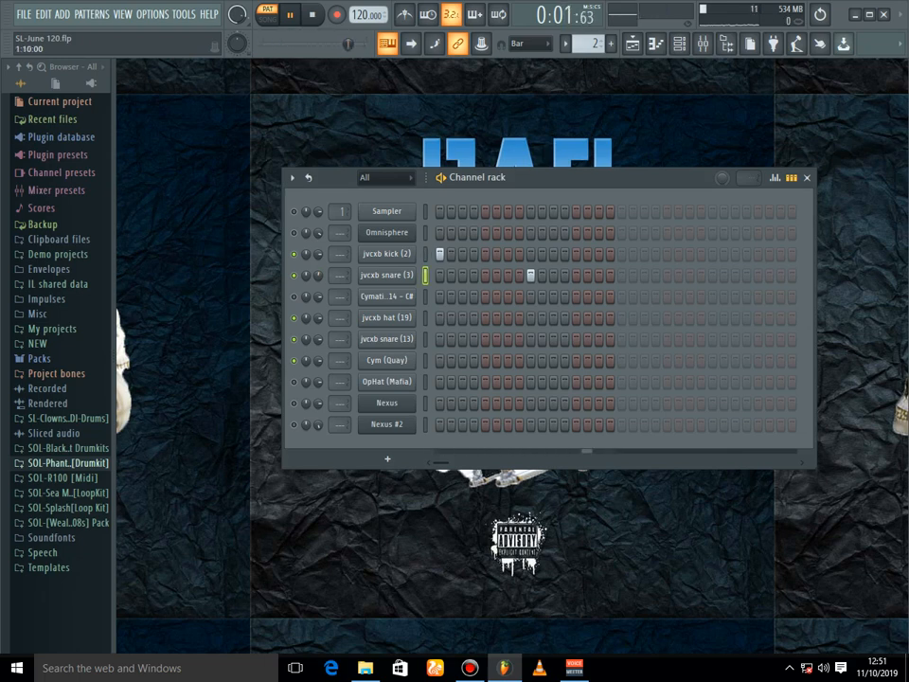
# Step: Add a jvcxb snare (3) hit on step 25 and jvcxb kick (2) hits on steps 7 and 21
pyautogui.click(713, 276)
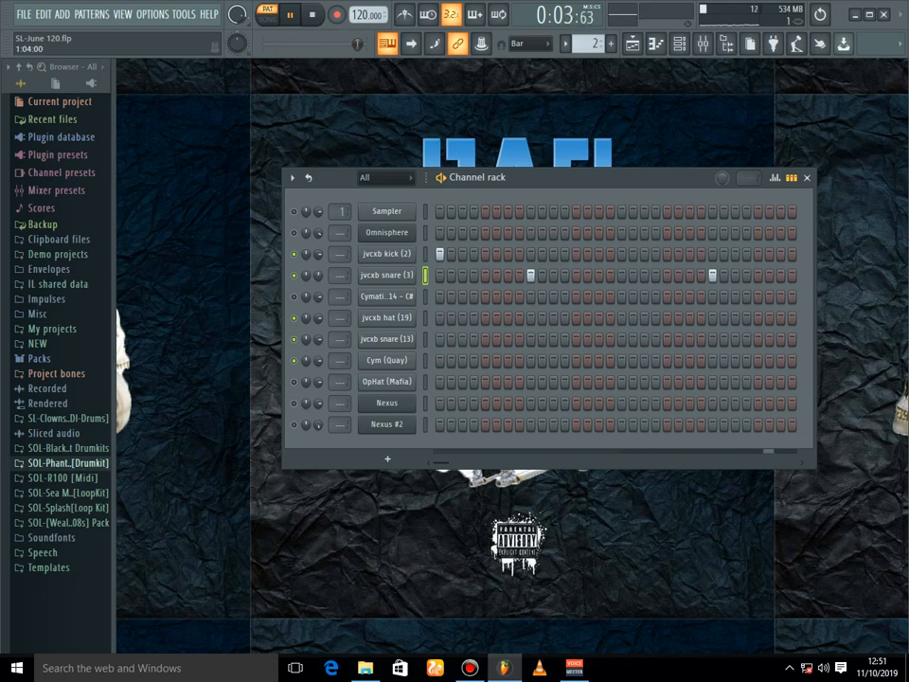
pyautogui.click(507, 254)
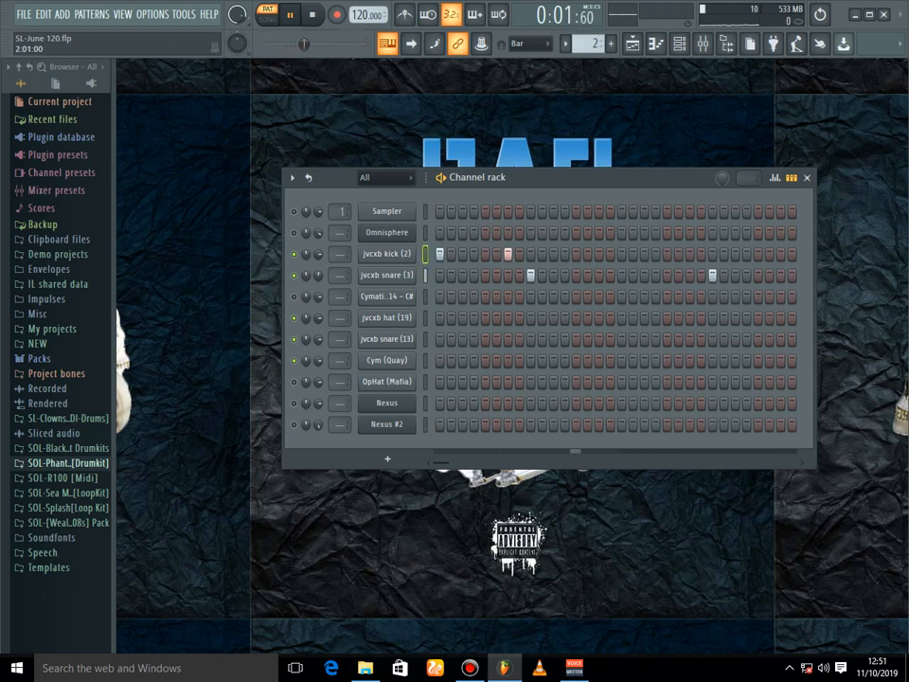
pyautogui.click(667, 254)
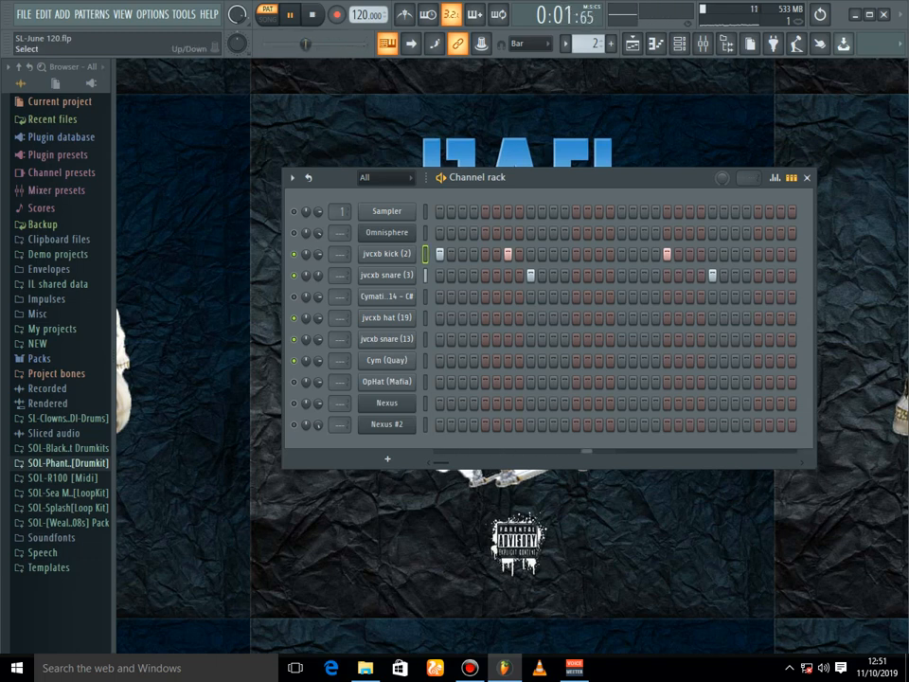
# Step: Add jvcxb snare (13) hits on steps 15, 19, 29, 30 and 31 while auditioning the pattern
pyautogui.press('space')
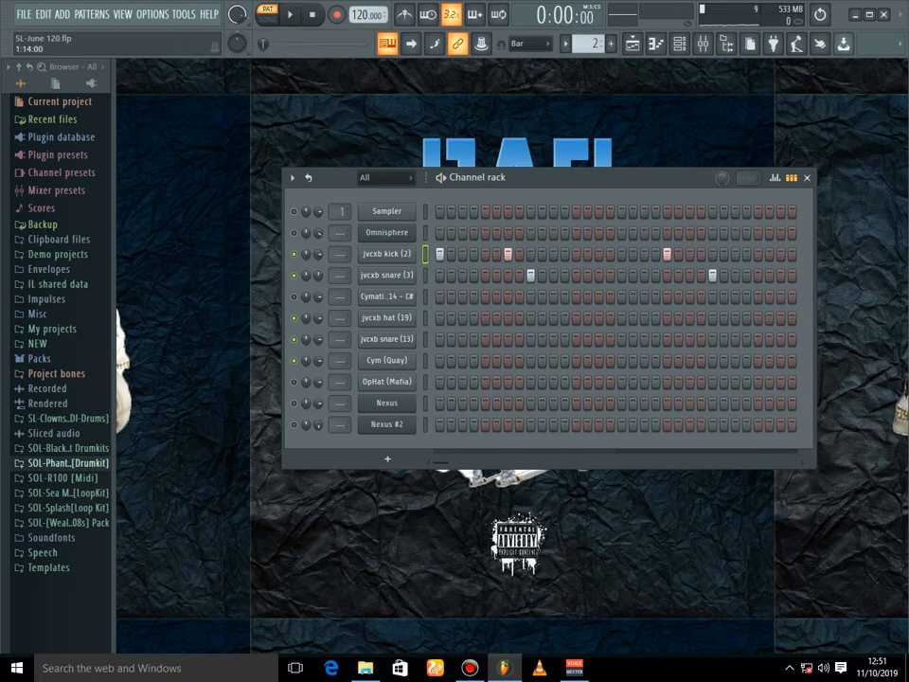
pyautogui.click(598, 339)
pyautogui.press('space')
pyautogui.click(644, 339)
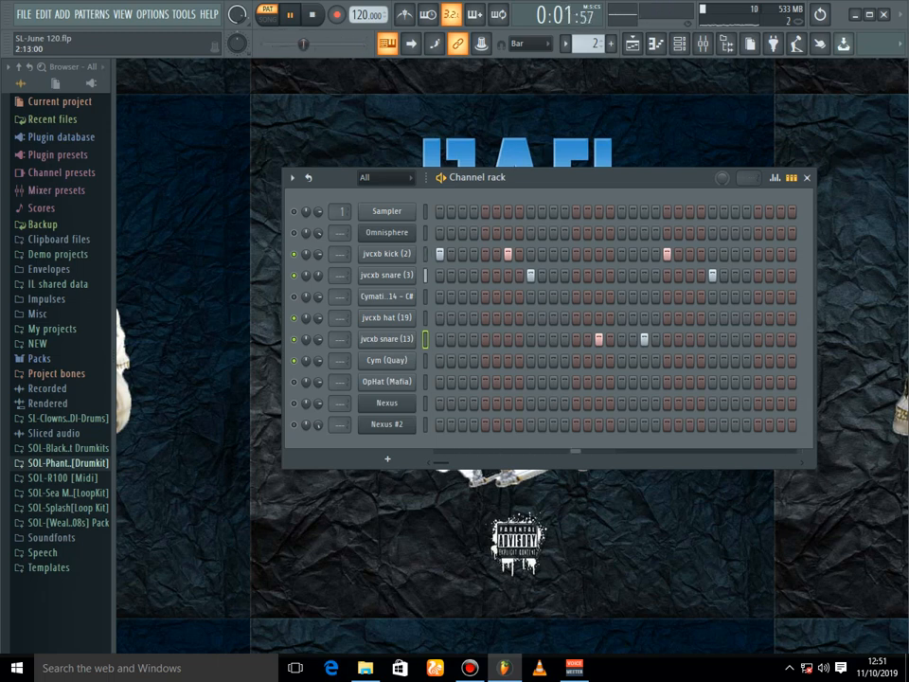
pyautogui.click(758, 340)
pyautogui.click(769, 339)
pyautogui.click(780, 339)
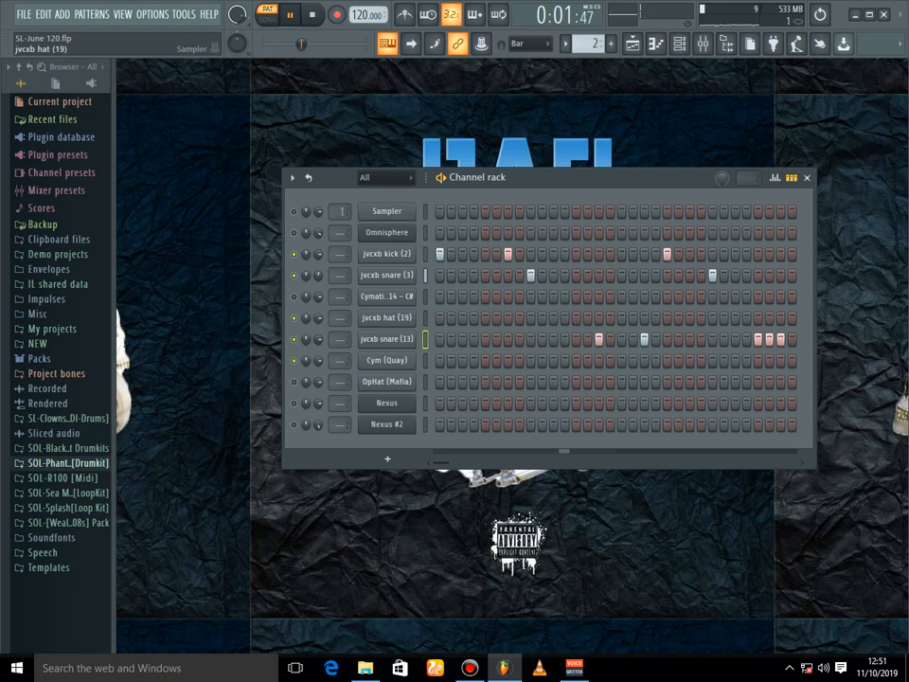
# Step: Add a Cym (Quay) hit on step 1 at reduced channel volume, and OpHat (Mafia) hits on steps 5 and 21
pyautogui.click(439, 360)
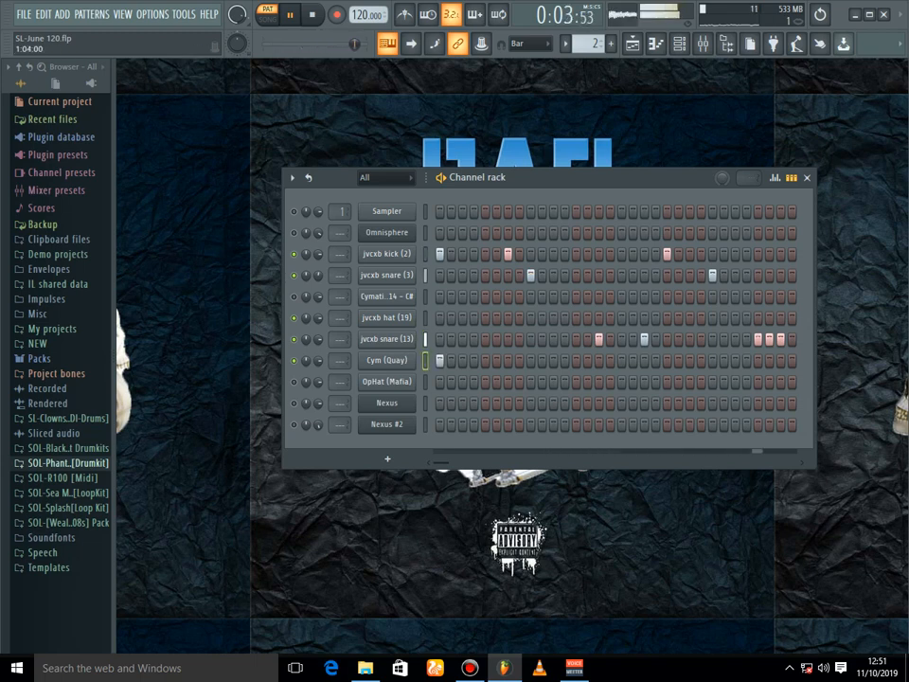
pyautogui.moveTo(318, 360); pyautogui.dragTo(318, 370)
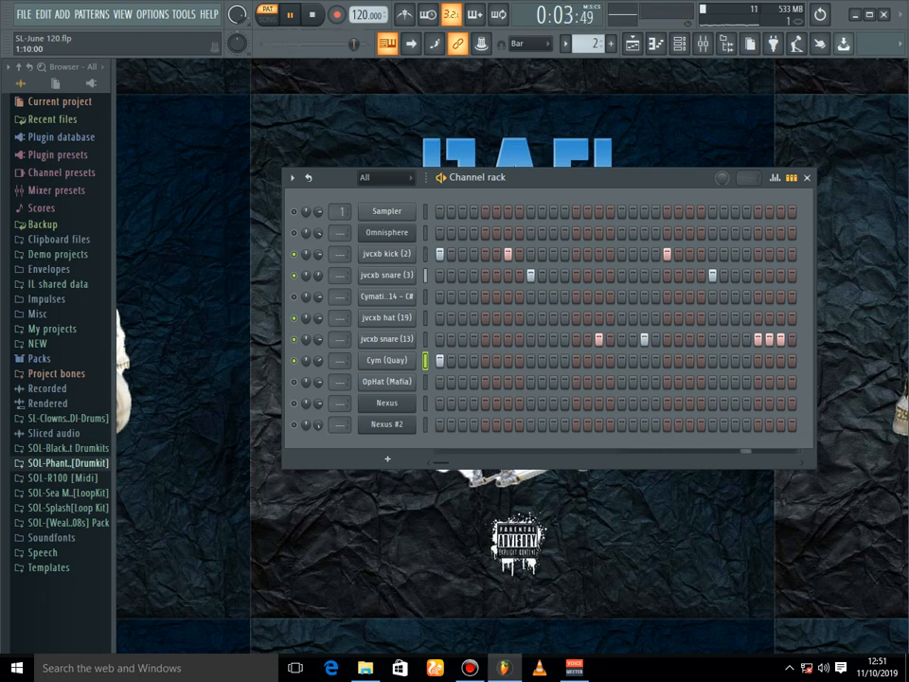
pyautogui.click(485, 382)
pyautogui.click(667, 382)
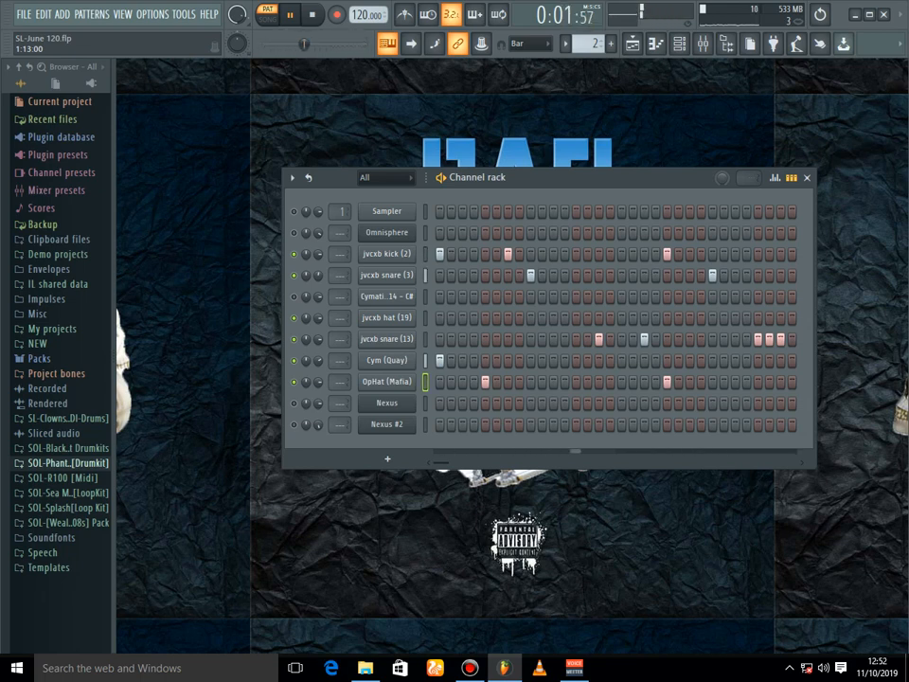
# Step: Fill the jvcxb hat (19) channel with a hit every 2 steps and open its piano roll
pyautogui.rightClick(413, 317)
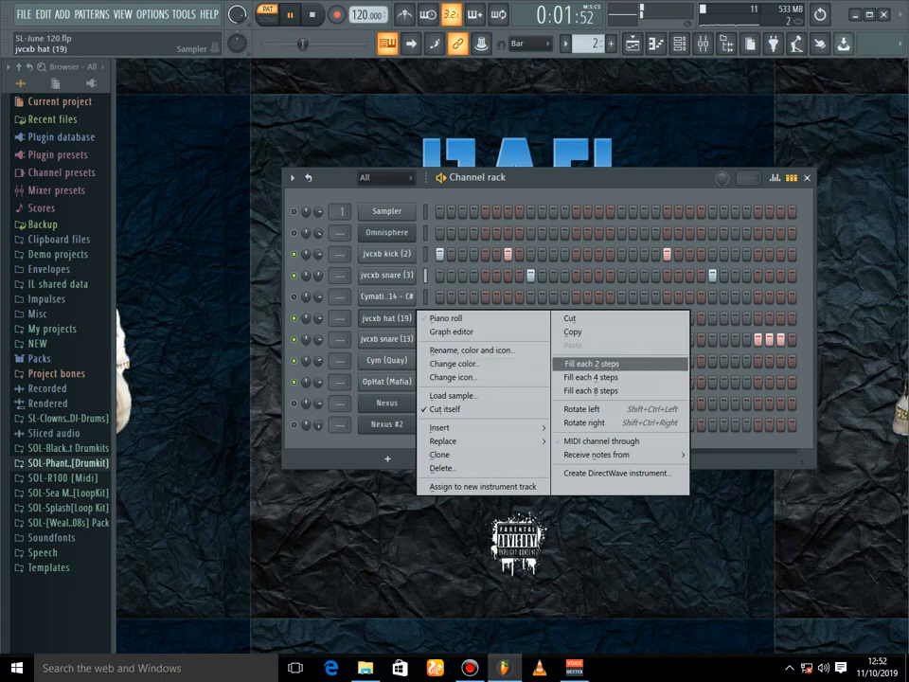
pyautogui.click(592, 363)
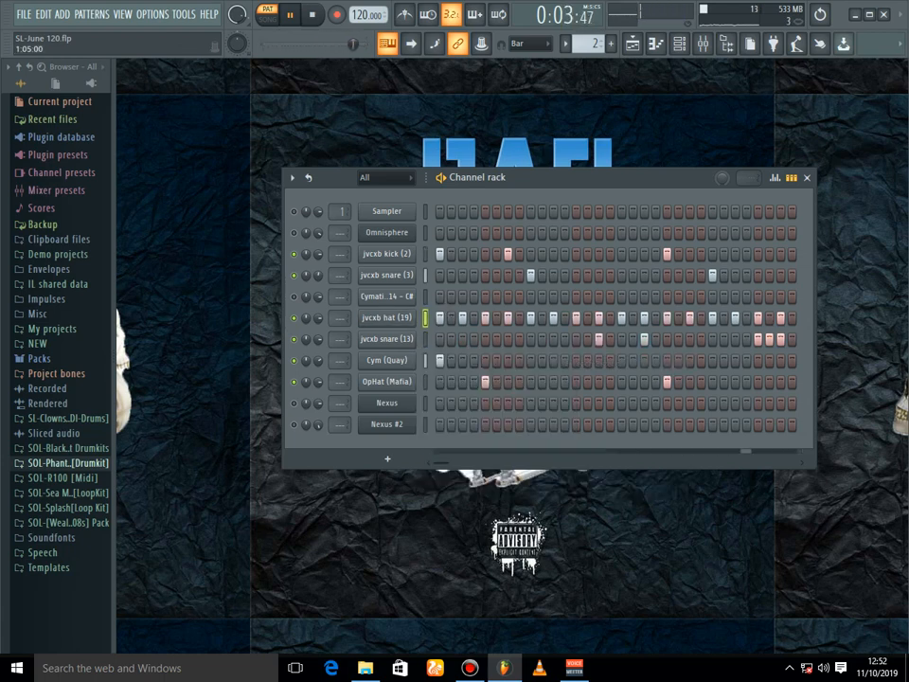
pyautogui.rightClick(413, 317)
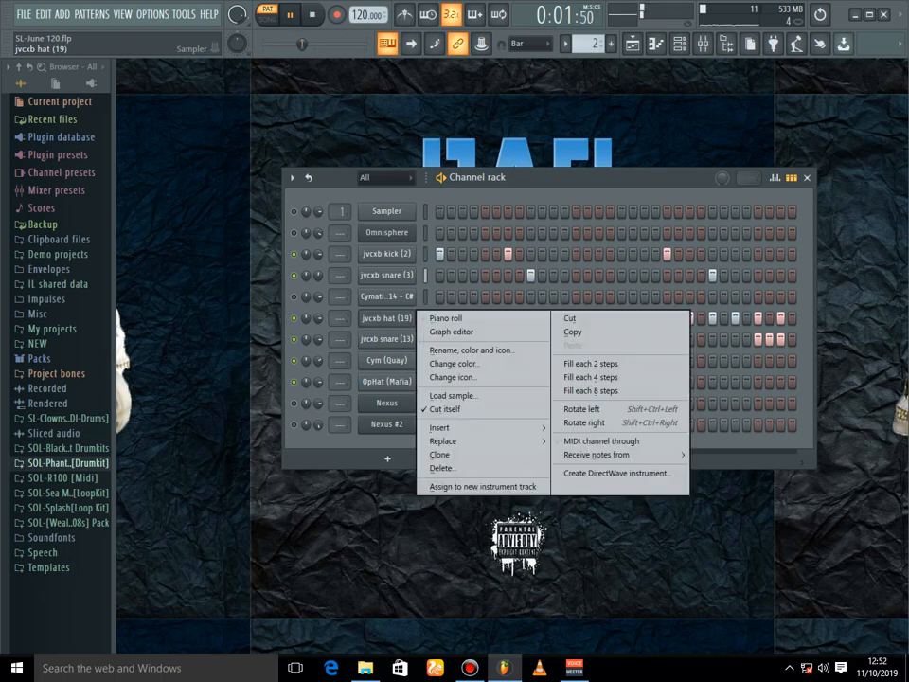
pyautogui.click(445, 318)
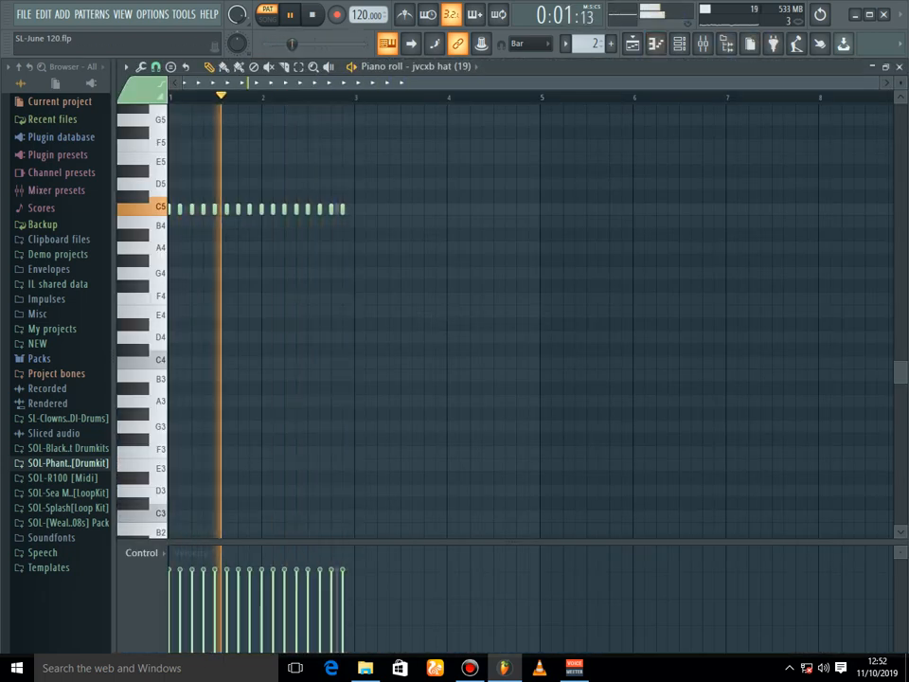
# Step: Raise the C5 hat notes to full velocity and lengthen them end to end with the articulator at 100% multiply
pyautogui.scroll(5, 445, 319)
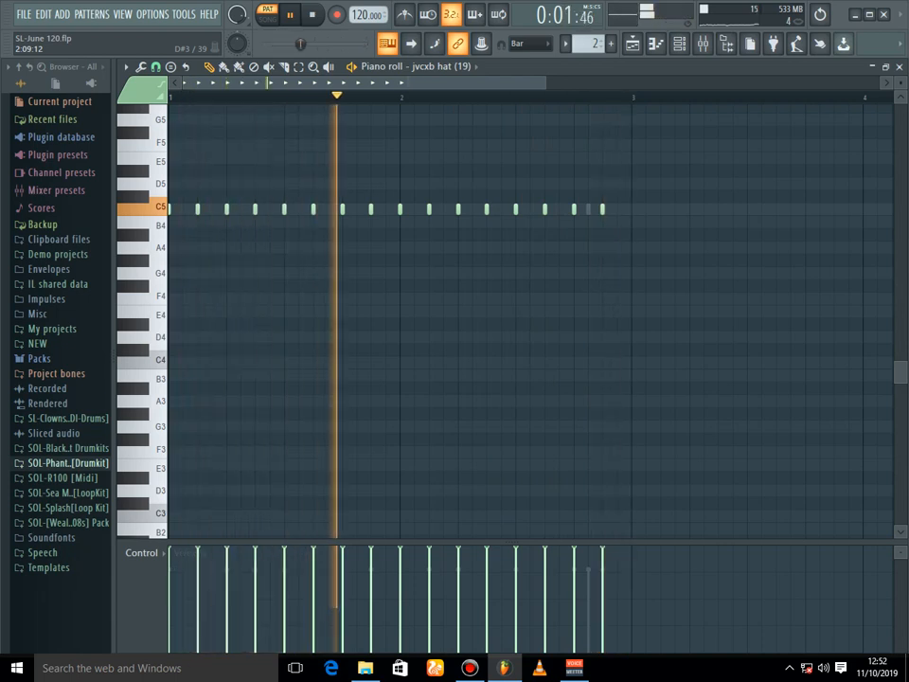
pyautogui.hotkey('alt', 'l')
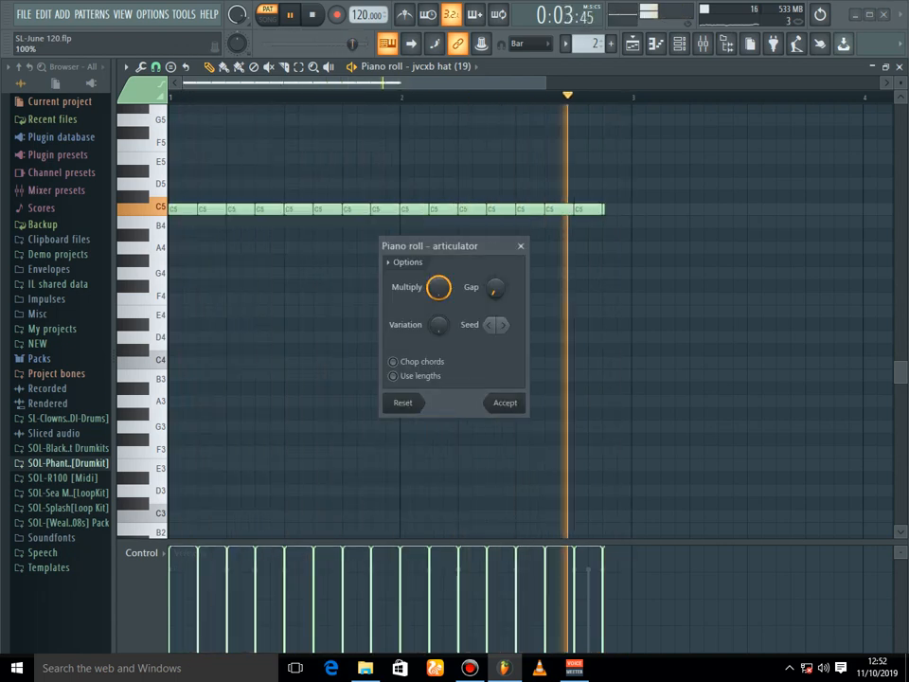
pyautogui.press('Return')
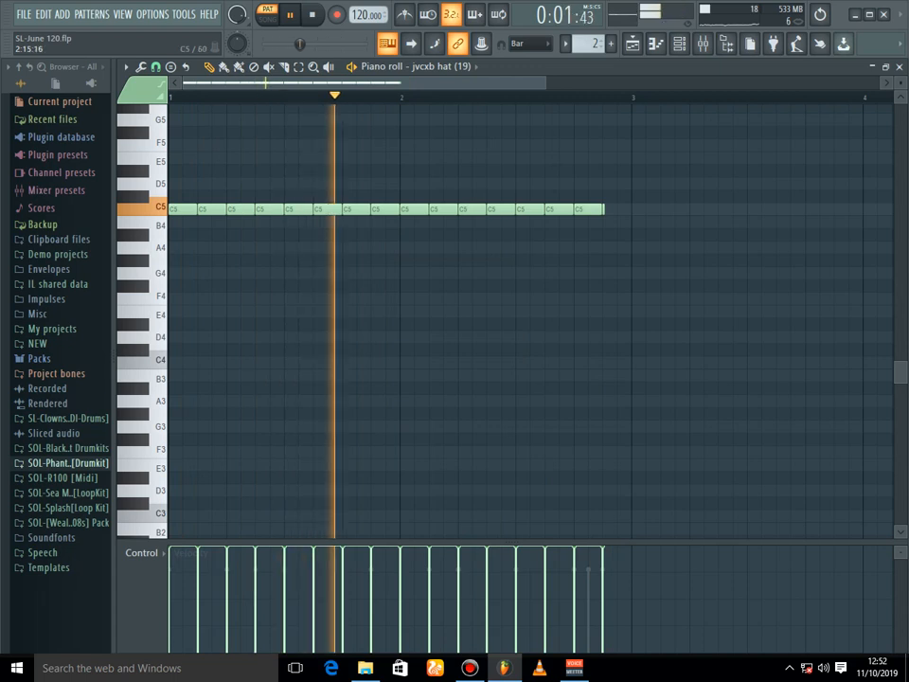
# Step: Extend the last C5 hat note to the start of bar 3 and slice off the overhanging piece
pyautogui.moveTo(604, 209); pyautogui.dragTo(633, 209)
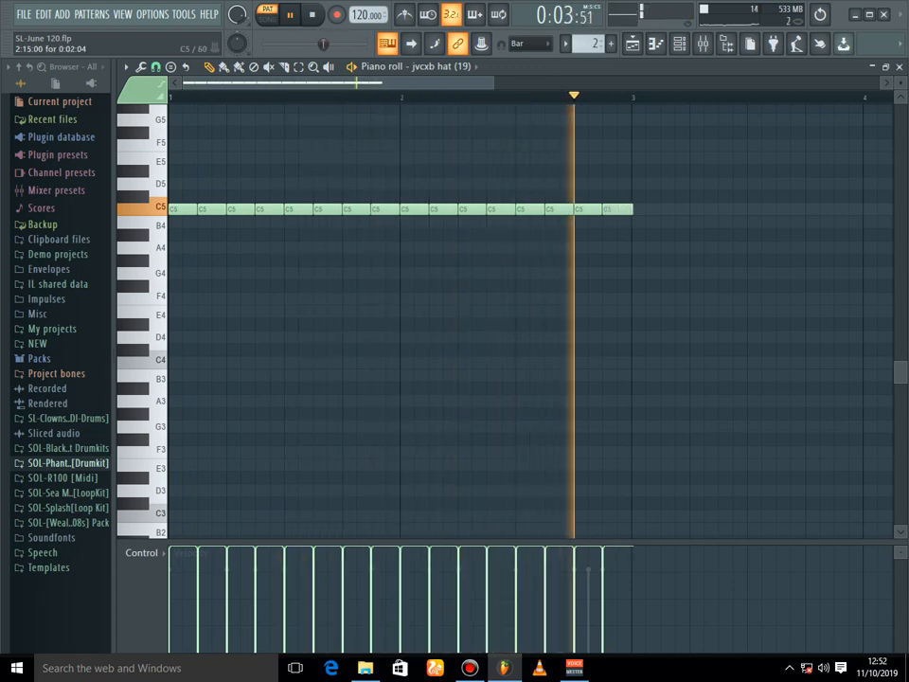
pyautogui.press('space')
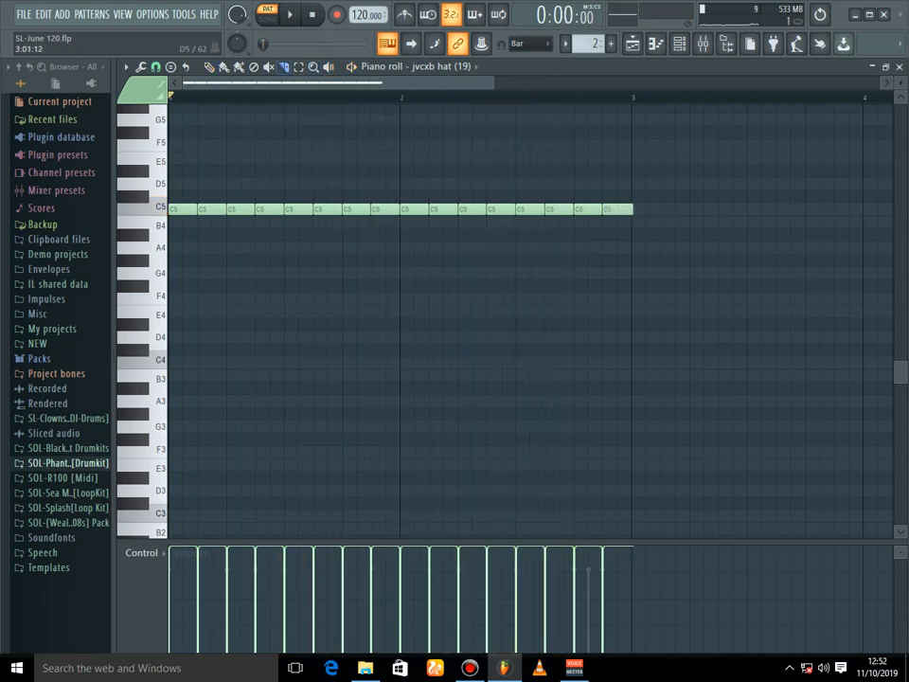
pyautogui.moveTo(632, 231); pyautogui.dragTo(632, 234)
pyautogui.press('Delete')
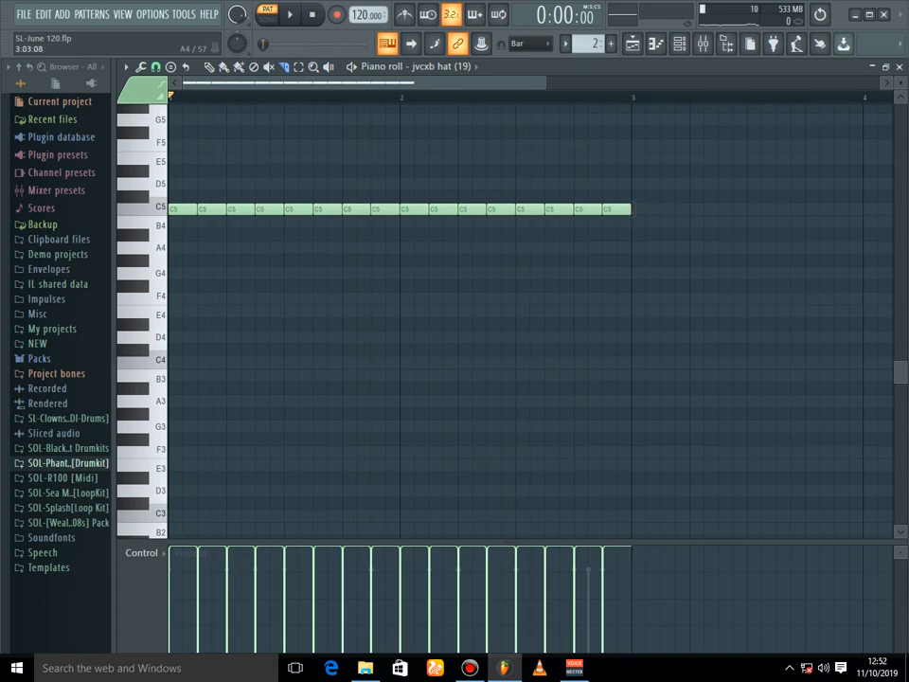
# Step: Draw an F4 hat note on step 5 of bar 1, reduce its velocity and audition the pattern
pyautogui.click(210, 67)
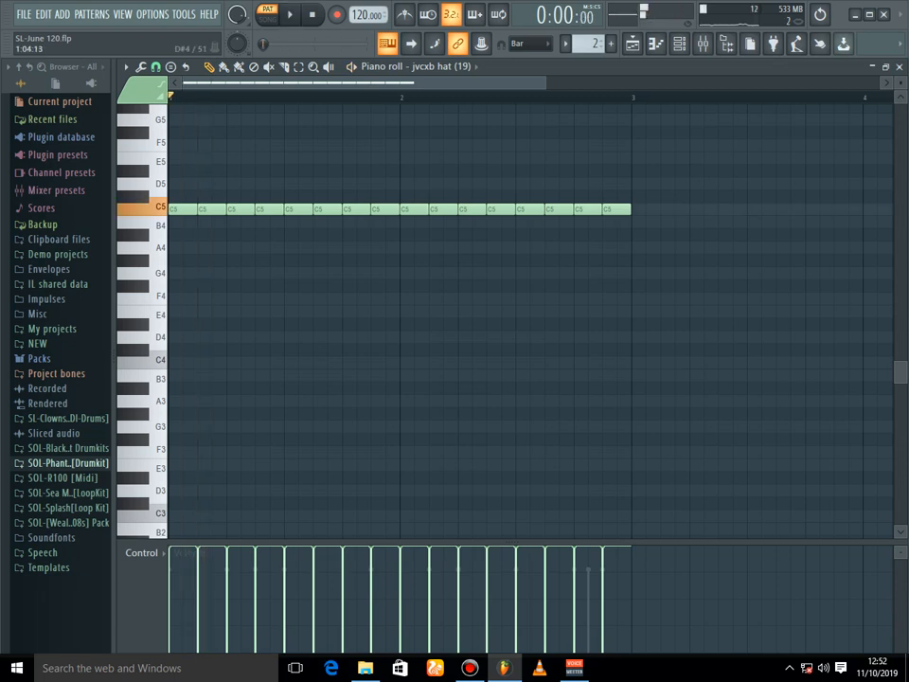
pyautogui.click(237, 311)
pyautogui.moveTo(237, 311); pyautogui.dragTo(237, 298)
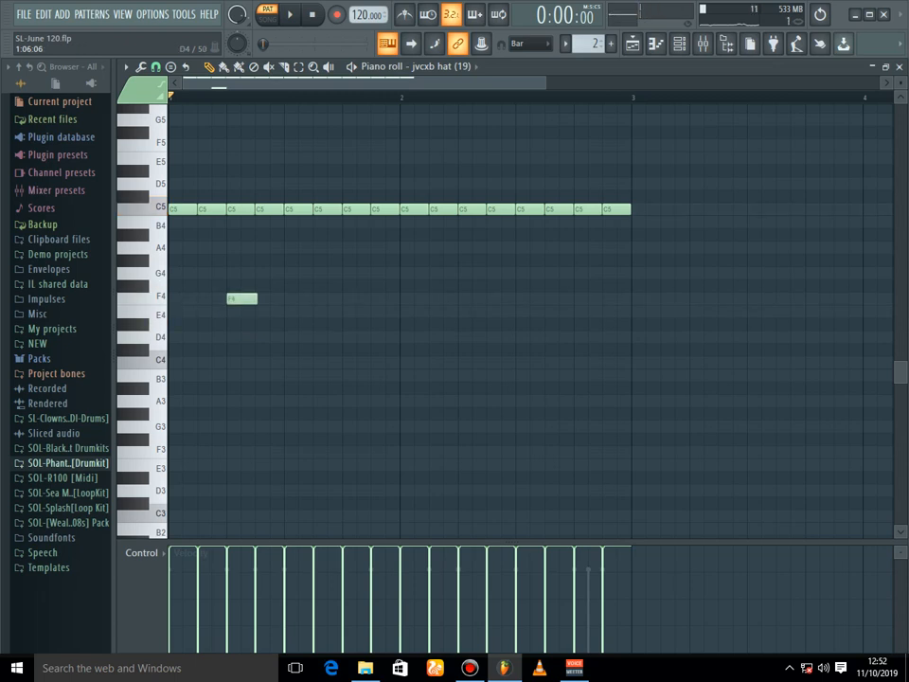
pyautogui.moveTo(248, 243); pyautogui.dragTo(256, 329)
pyautogui.scroll(-2, 242, 328)
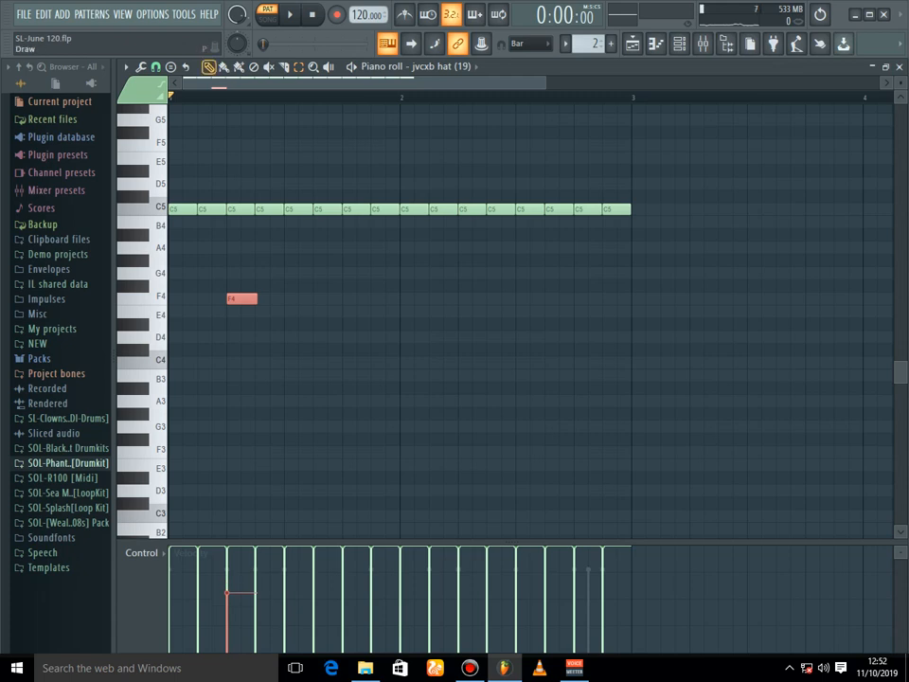
pyautogui.press('space')
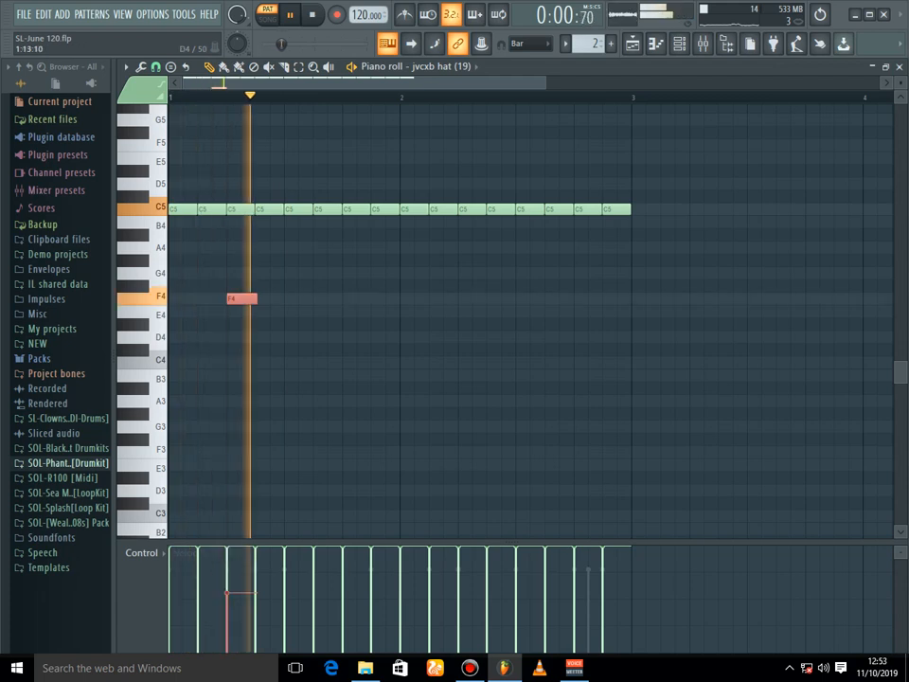
pyautogui.press('space')
pyautogui.press('space')
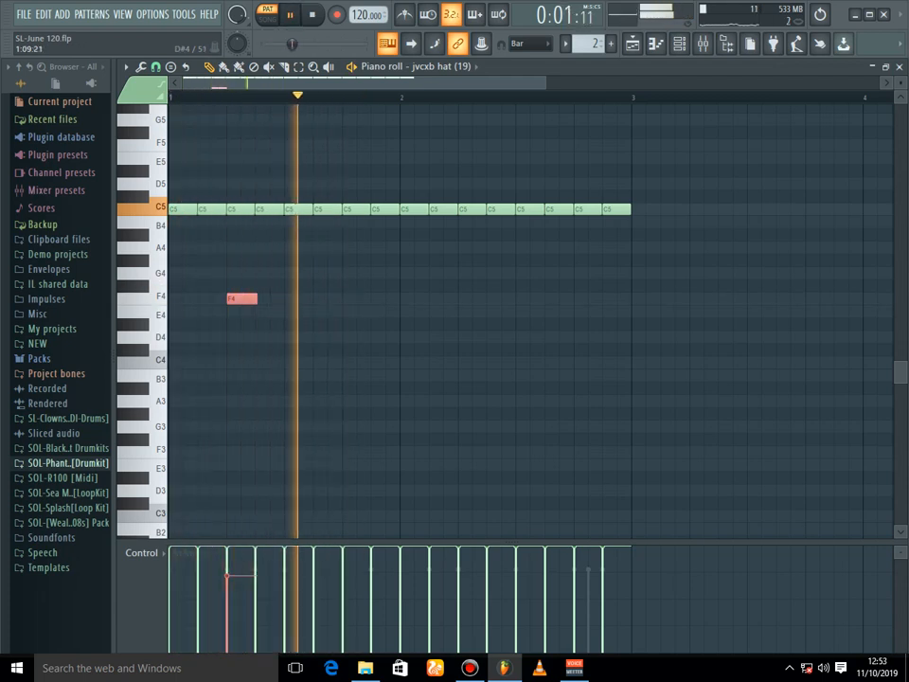
pyautogui.press('space')
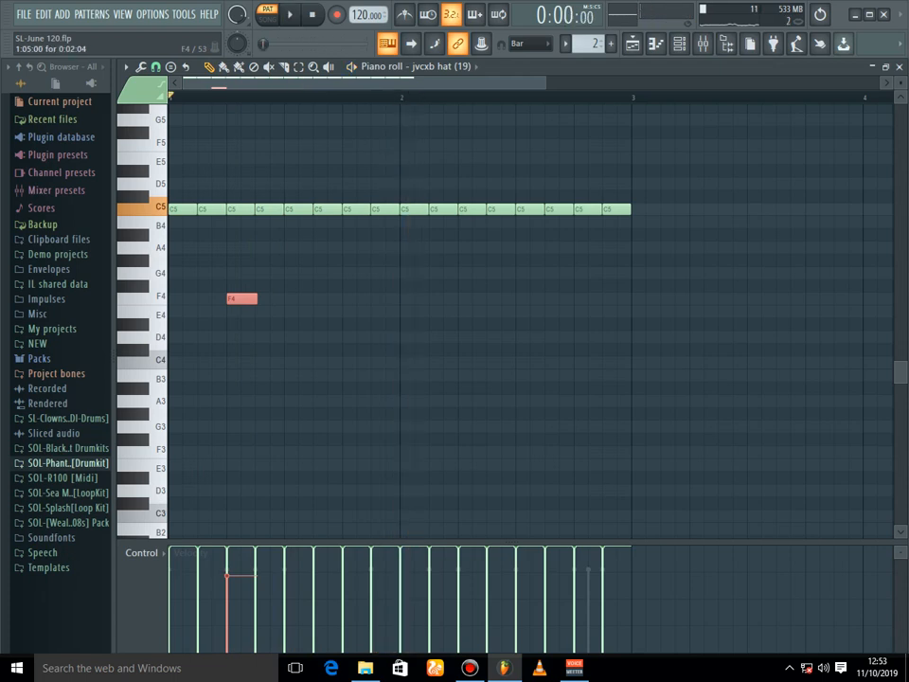
# Step: Shorten the F4 note to about one step, add a matching F4 note on step 7 and audition the pattern
pyautogui.moveTo(255, 298)
pyautogui.mouseDown()
pyautogui.moveTo(231, 299)
pyautogui.moveTo(242, 299)
pyautogui.mouseUp()
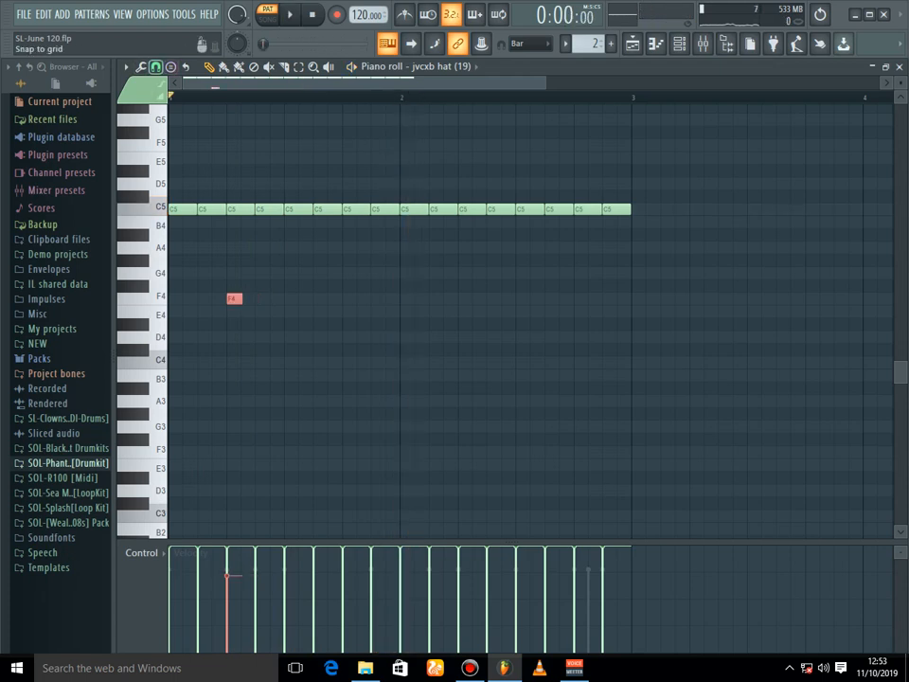
pyautogui.click(157, 66)
pyautogui.click(177, 229)
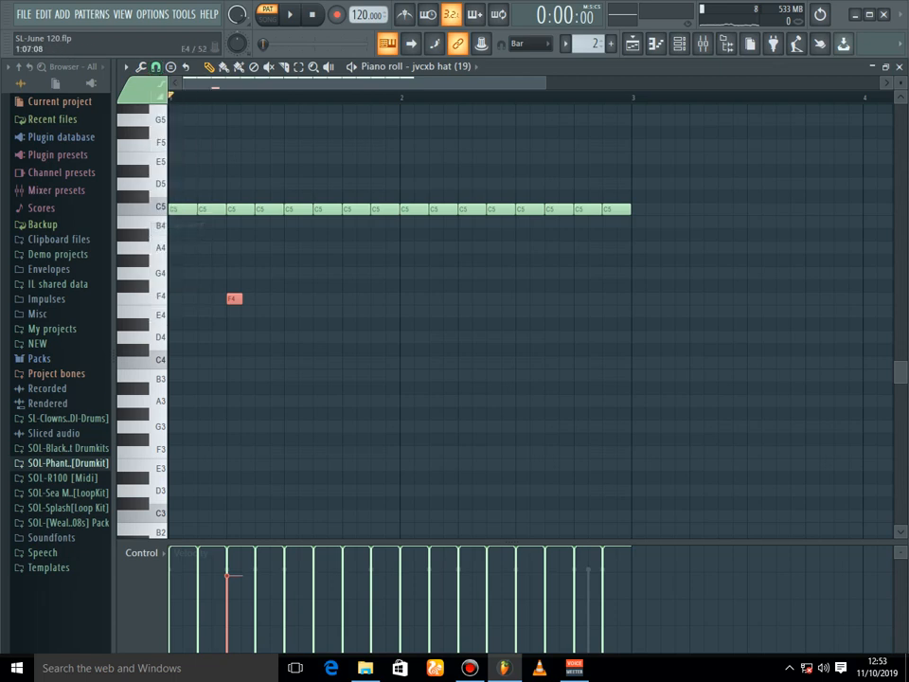
pyautogui.click(262, 299)
pyautogui.press('space')
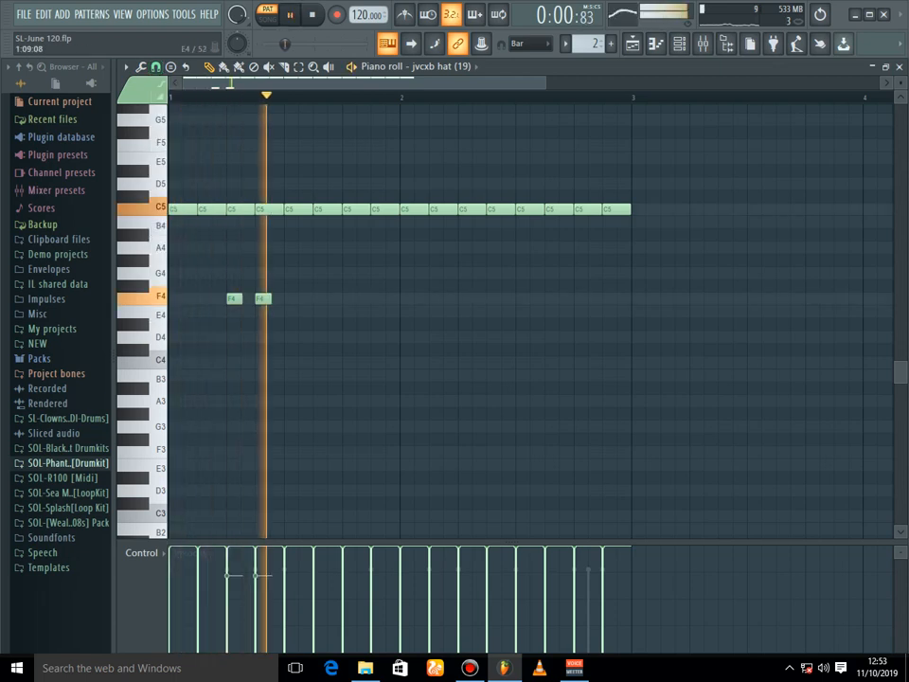
pyautogui.press('space')
pyautogui.press('space')
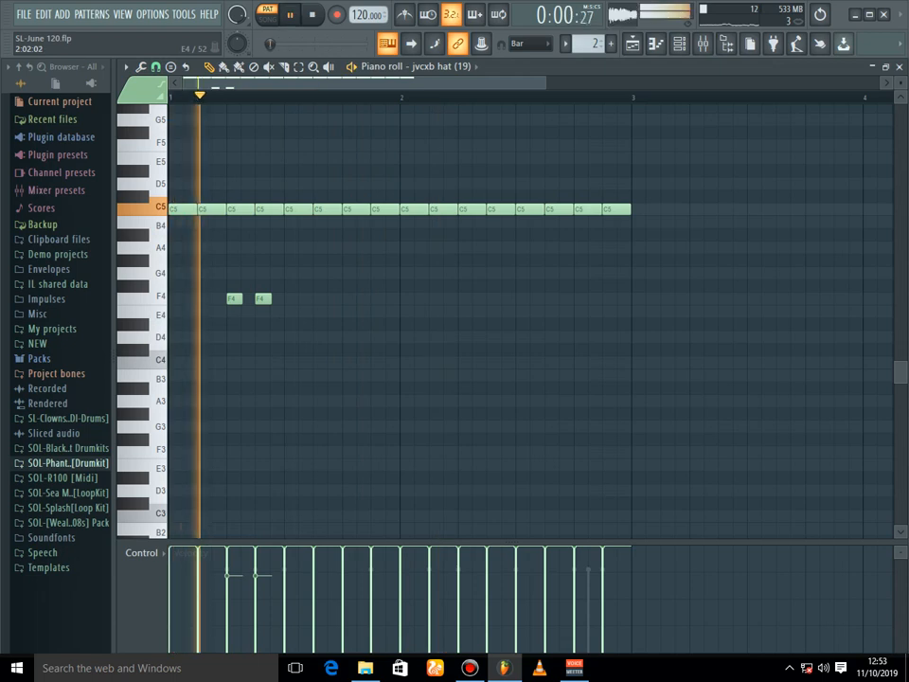
pyautogui.press('space')
pyautogui.press('space')
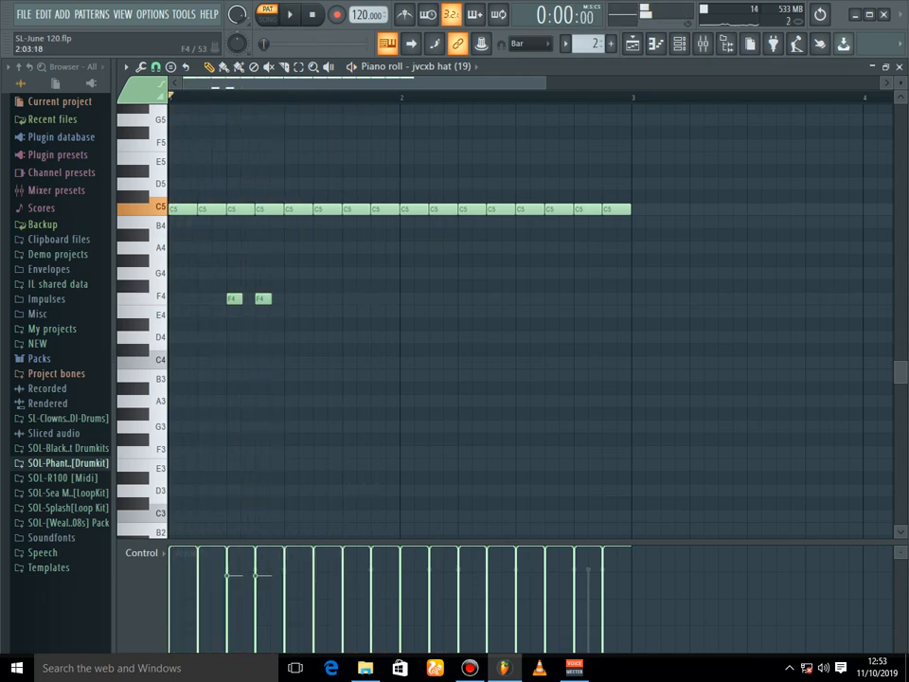
# Step: Add short F4 hat notes on steps 3 and 5 of bar 2 and audition the pattern
pyautogui.press('space')
pyautogui.click(437, 298)
pyautogui.click(466, 298)
pyautogui.press('space')
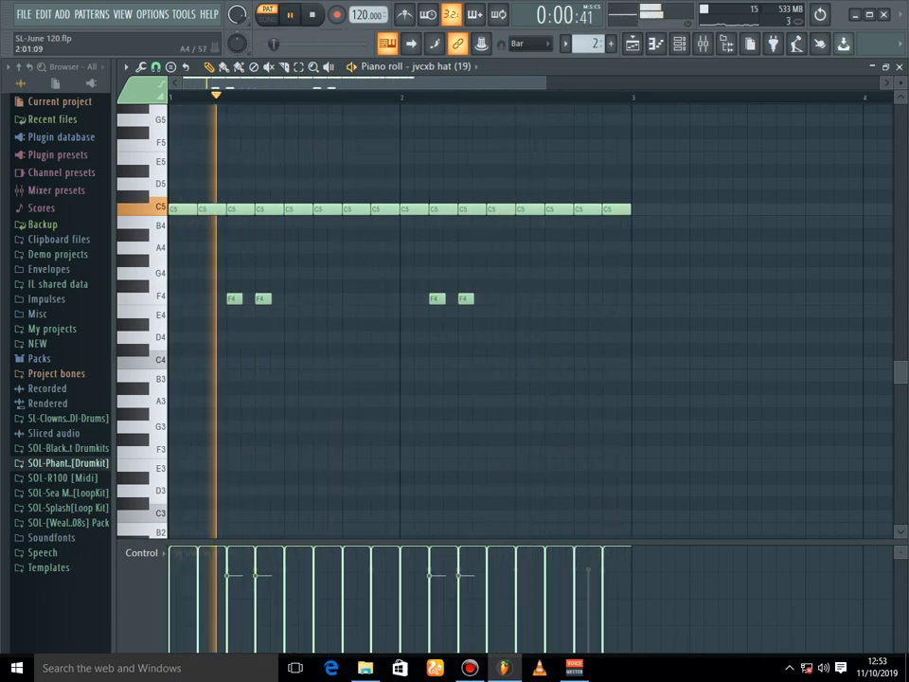
pyautogui.press('space')
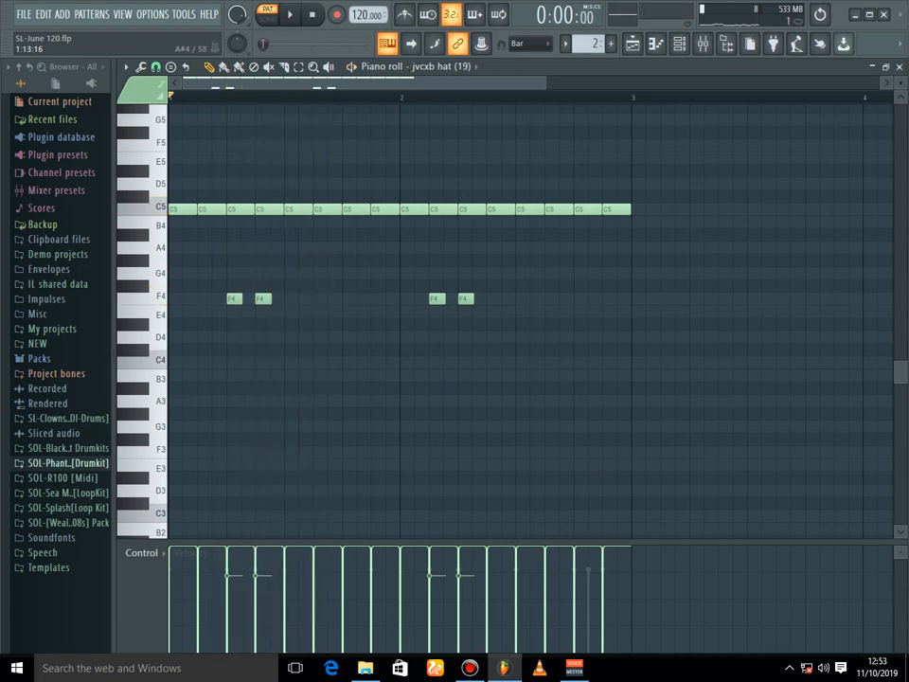
# Step: Try chopping the first C5 hat note into shorter repeats with the Default chopper pattern and audition the roll
pyautogui.press('e')
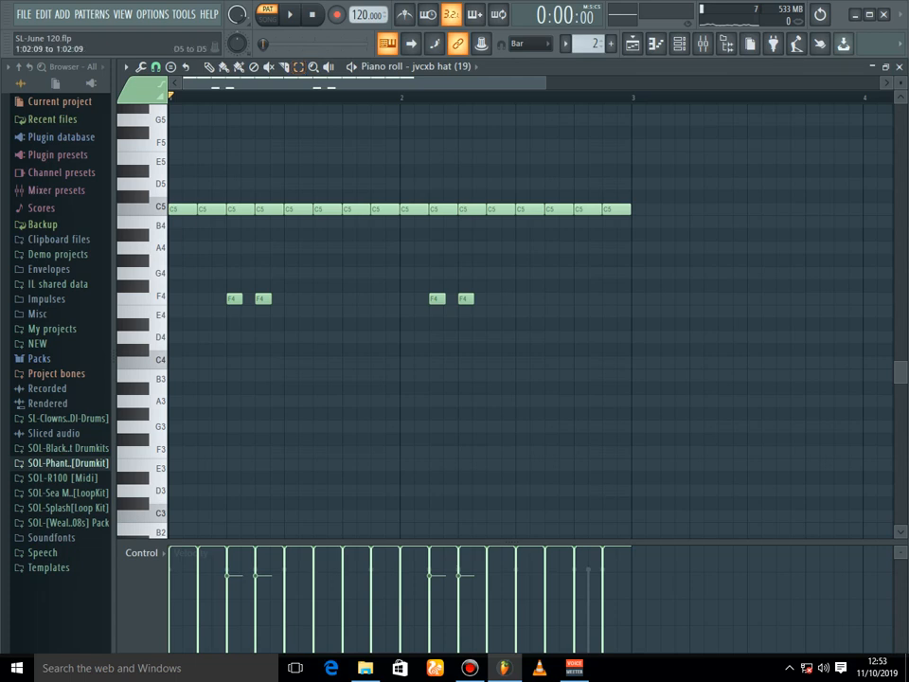
pyautogui.moveTo(188, 180); pyautogui.dragTo(195, 257)
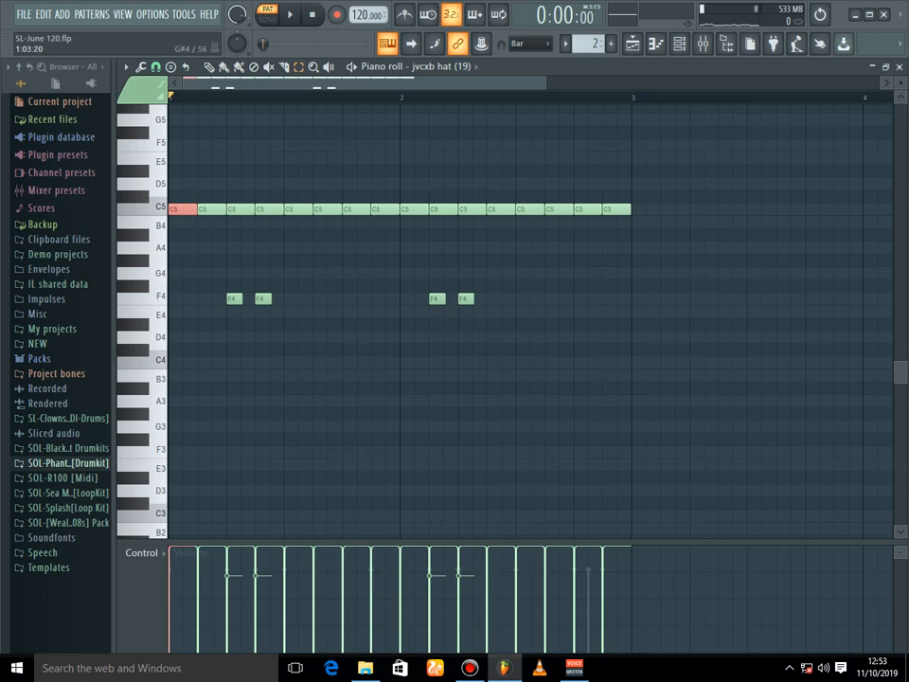
pyautogui.hotkey('alt', 'u')
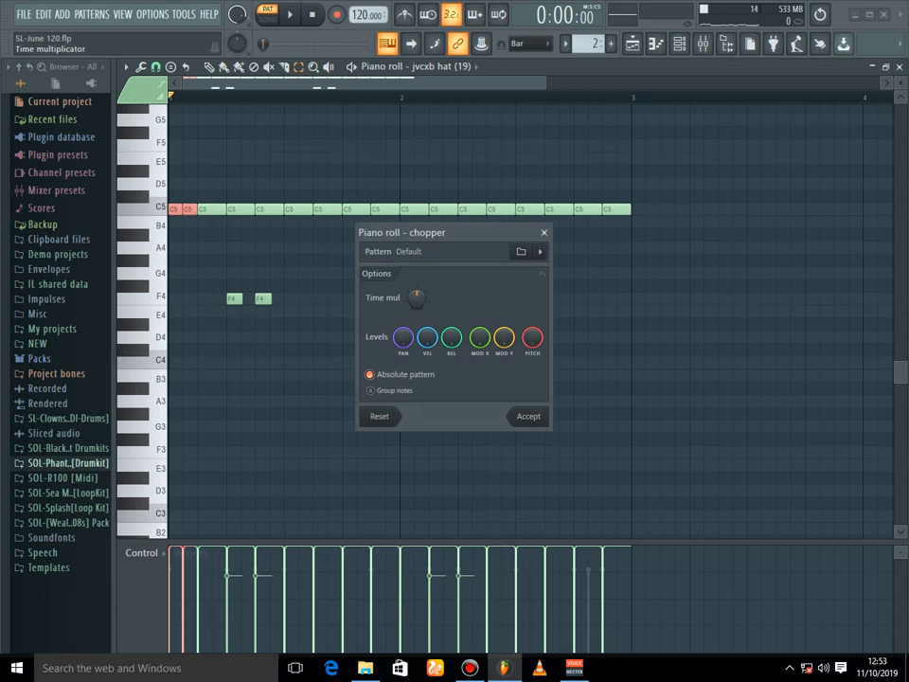
pyautogui.press('space')
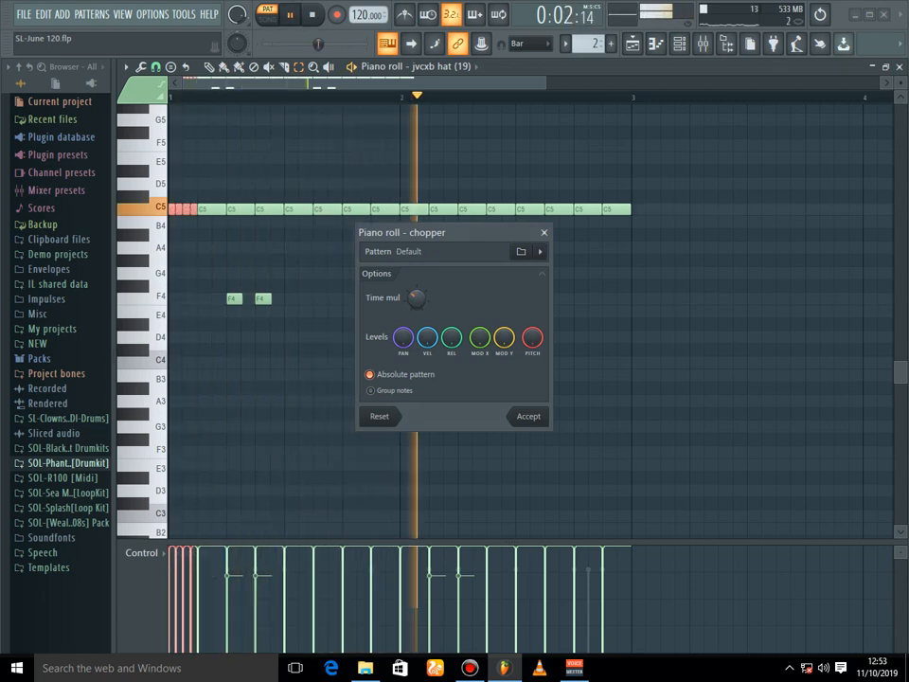
pyautogui.press('Escape')
pyautogui.press('space')
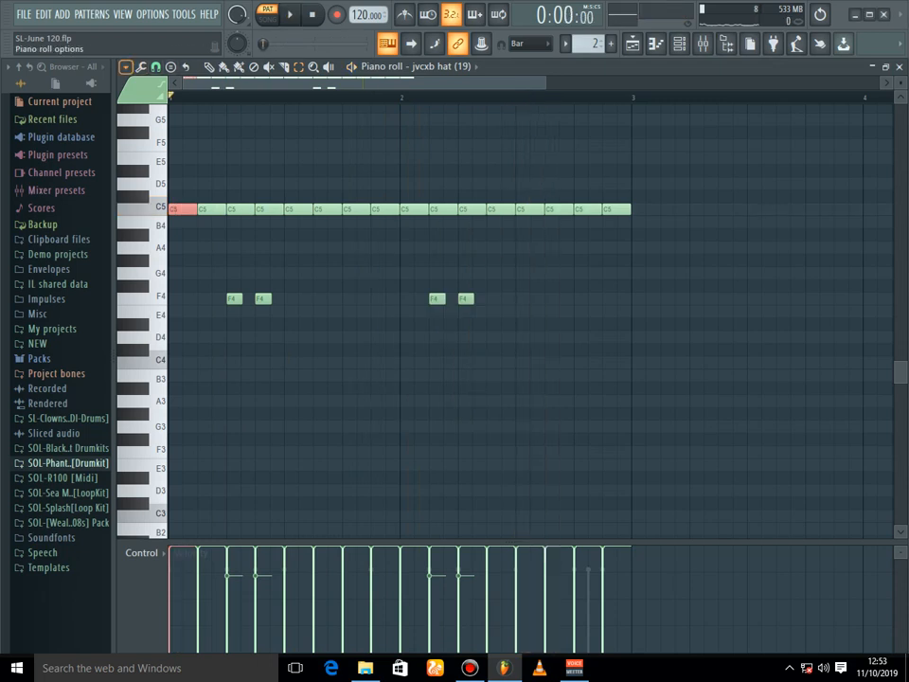
# Step: Try quick-chopping the first C5 hat note and audition the result
pyautogui.click(125, 67)
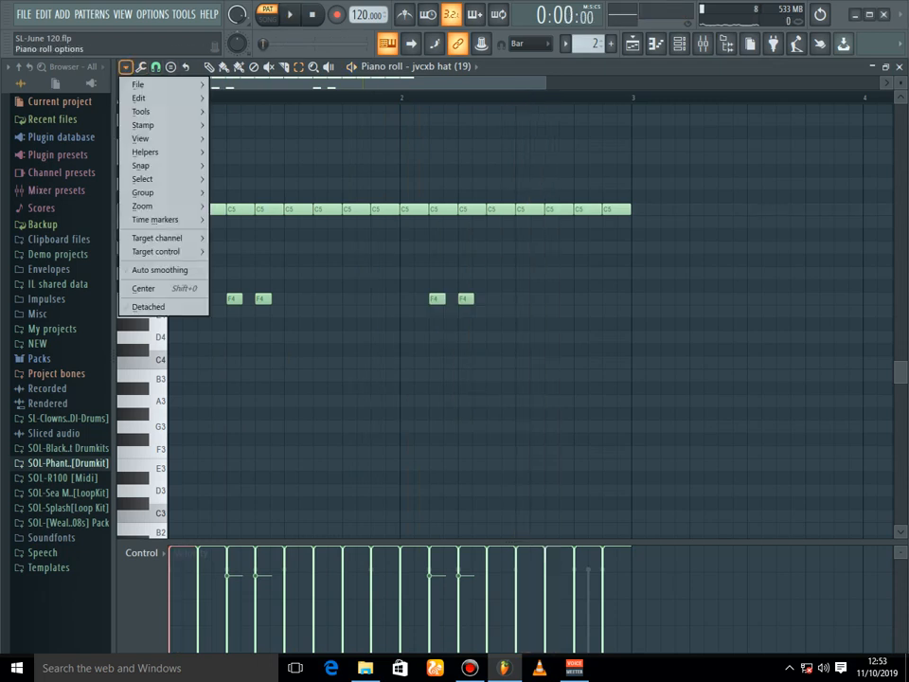
pyautogui.click(140, 68)
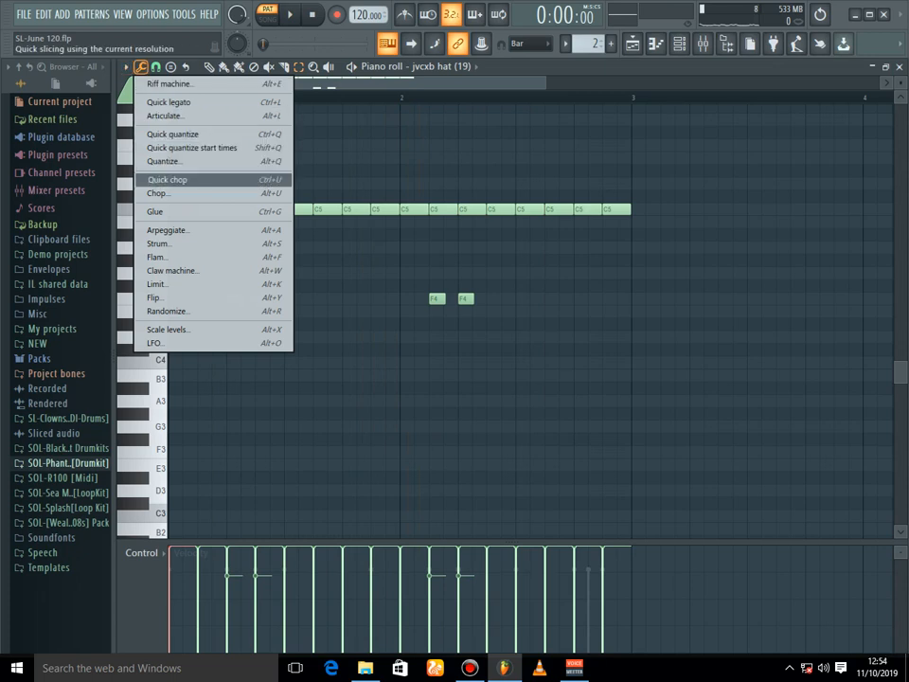
pyautogui.click(167, 179)
pyautogui.press('space')
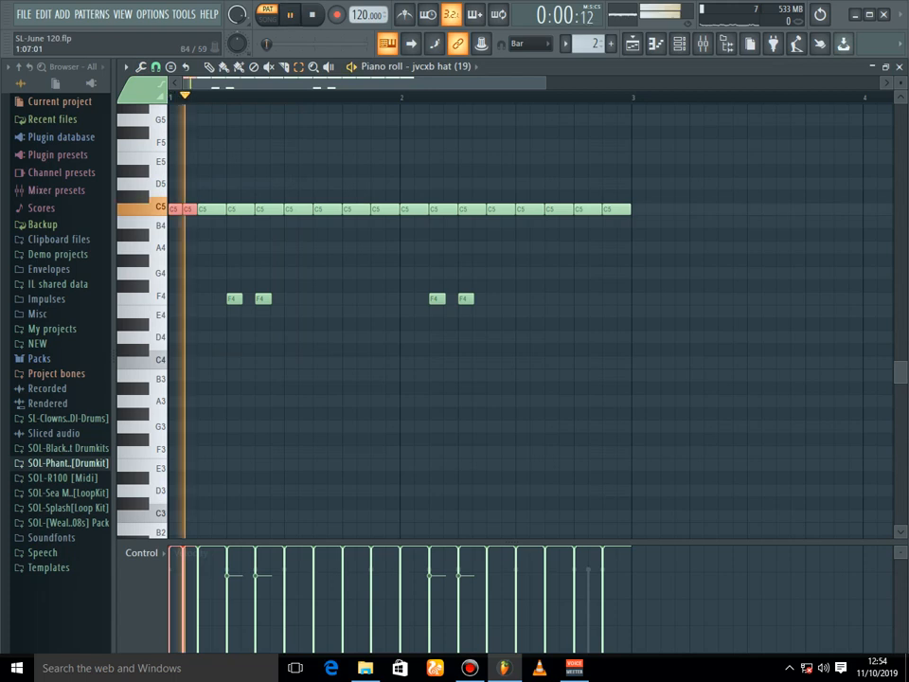
pyautogui.press('space')
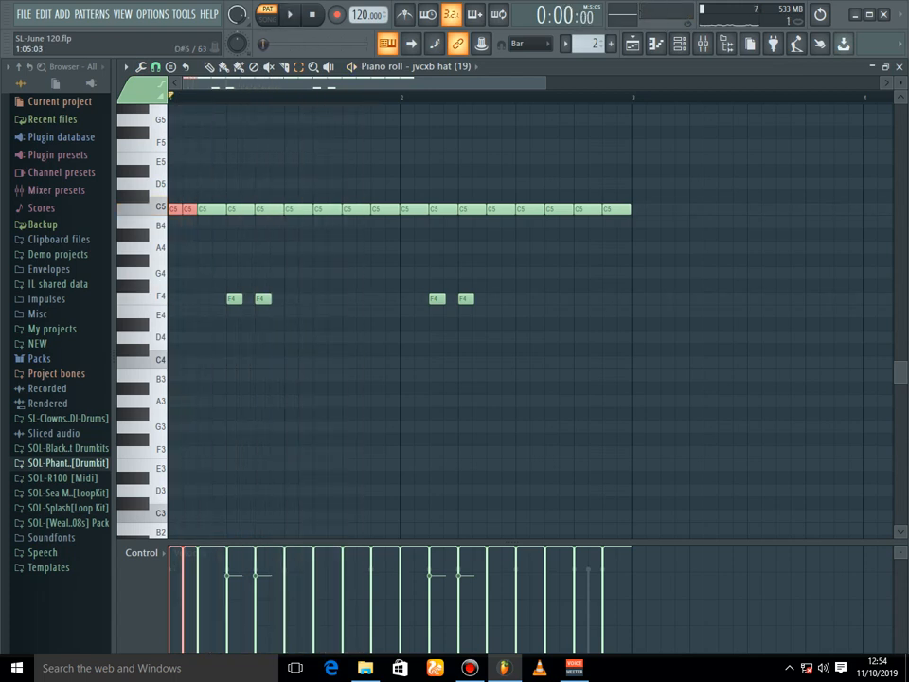
pyautogui.hotkey('ctrl', 'z')
pyautogui.hotkey('alt', 'u')
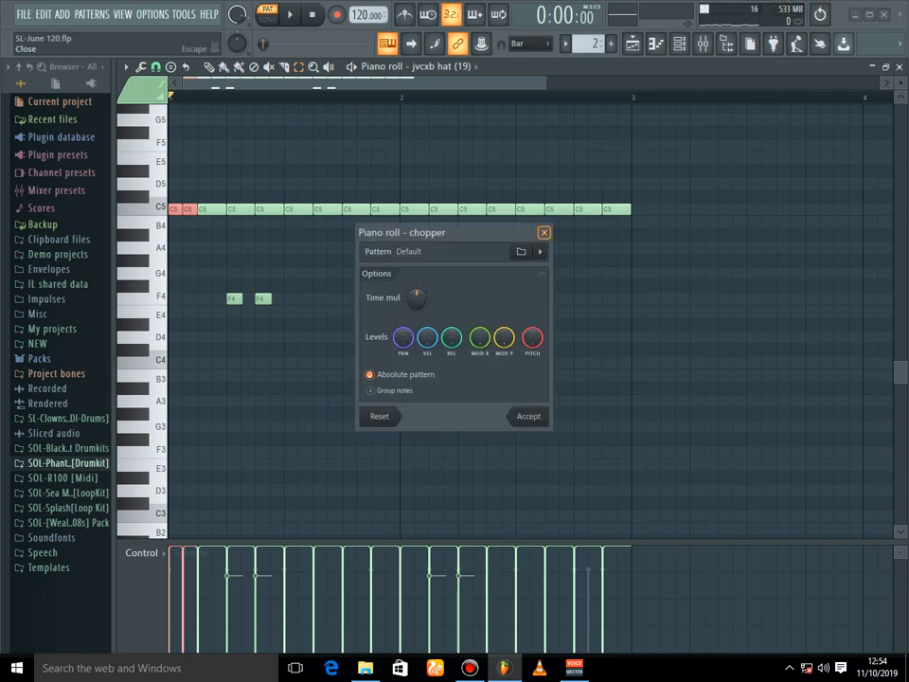
pyautogui.click(544, 232)
# Step: Chop the fifth C5 hat note of bar 1 with the Default chopper pattern and audition it
pyautogui.press('space')
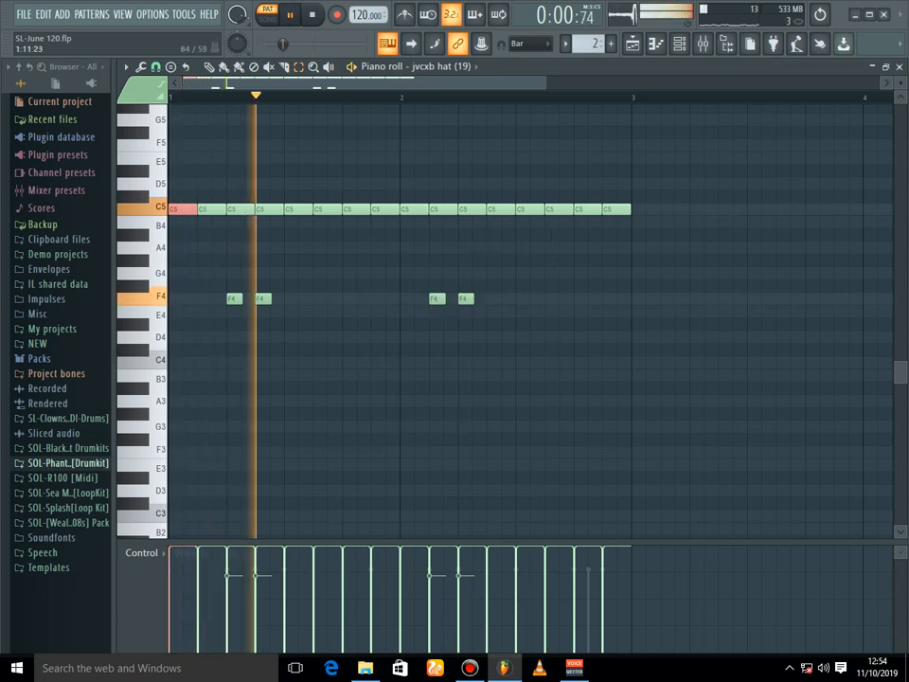
pyautogui.moveTo(302, 206); pyautogui.dragTo(304, 219)
pyautogui.press('space')
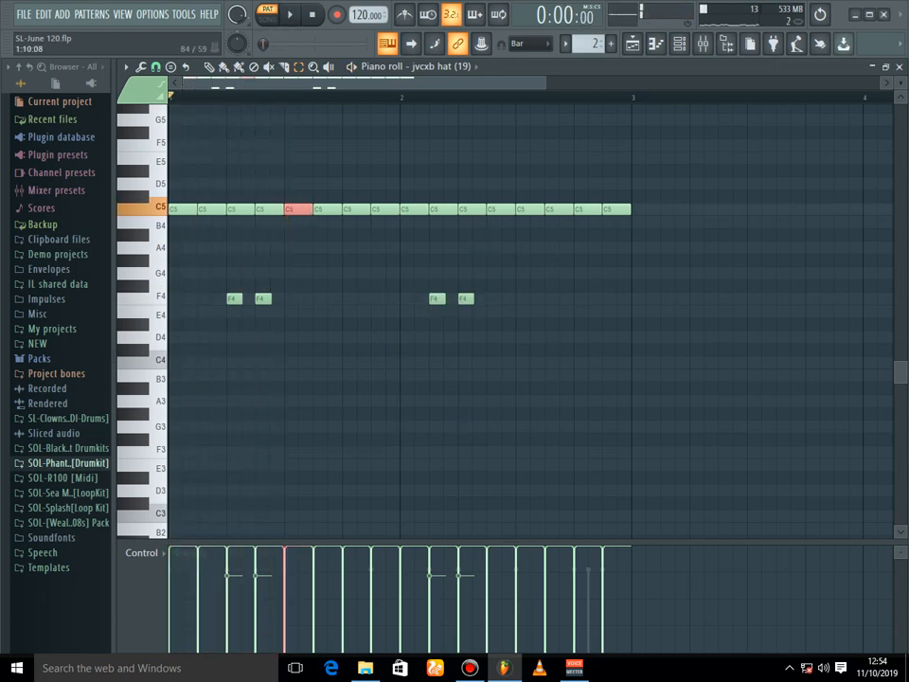
pyautogui.hotkey('alt', 'u')
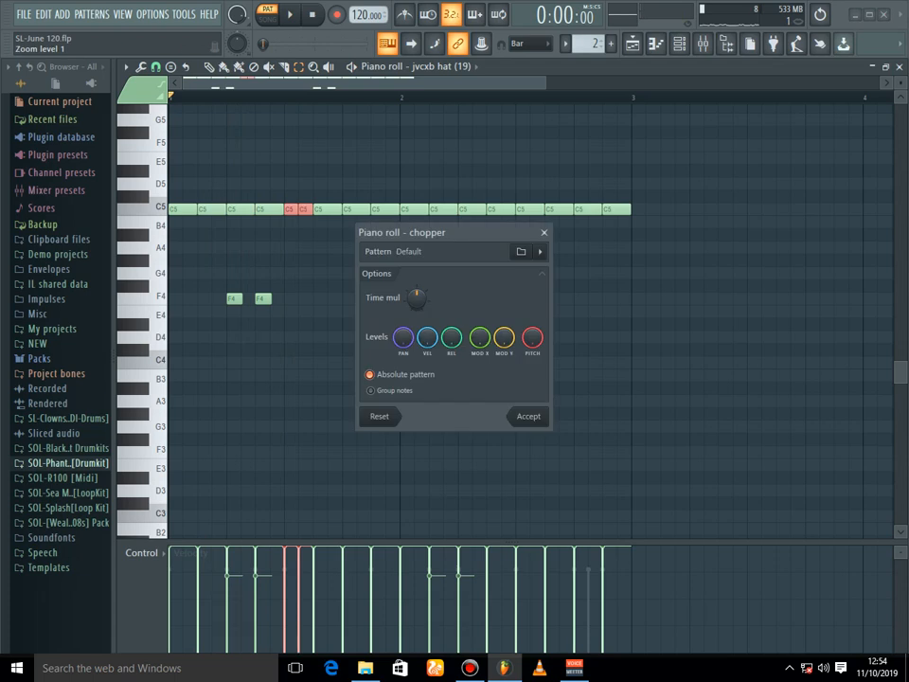
pyautogui.press('space')
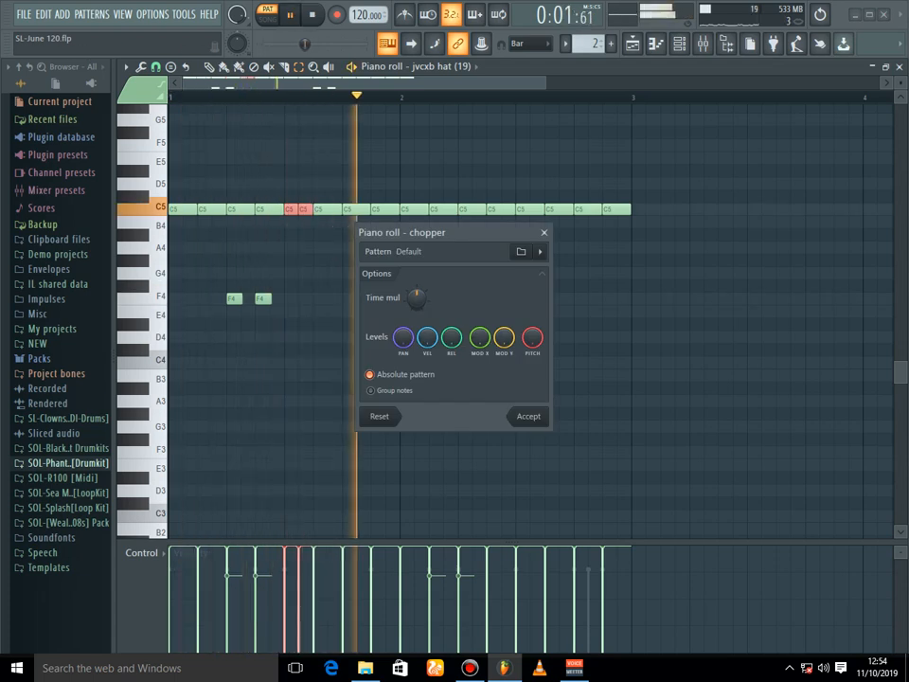
pyautogui.click(529, 417)
pyautogui.press('space')
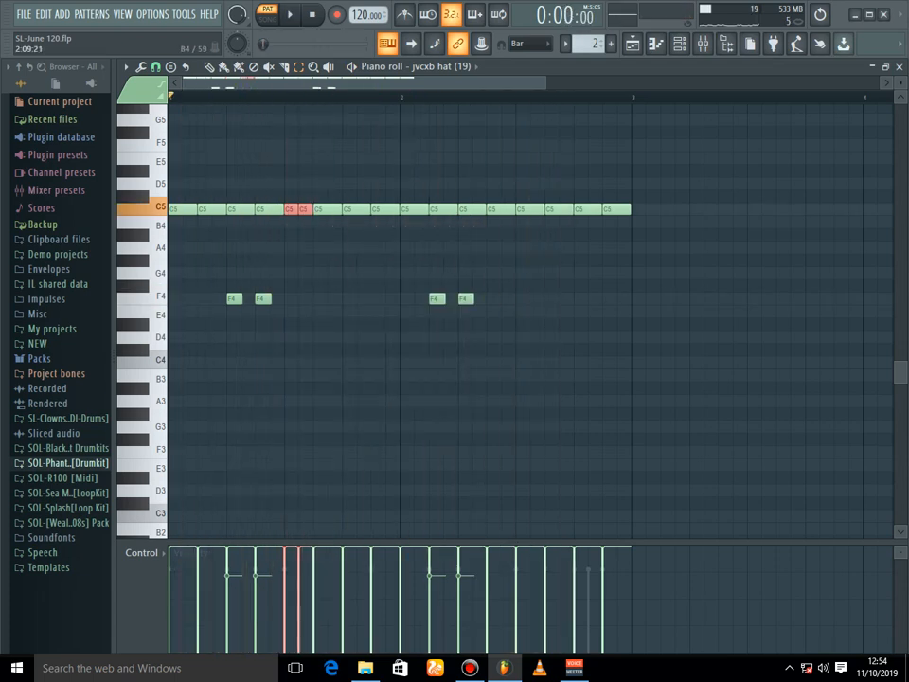
# Step: Chop the fifth C5 hat note of bar 2 with the Default chopper pattern and audition the full hat line
pyautogui.click(535, 210)
pyautogui.press('space')
pyautogui.hotkey('alt', 'u')
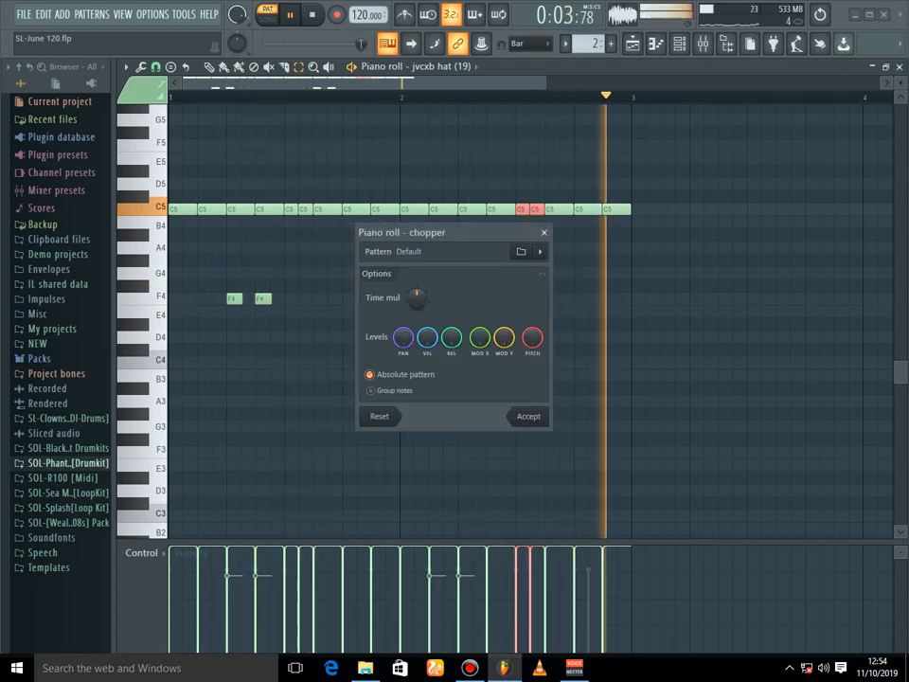
pyautogui.press('Return')
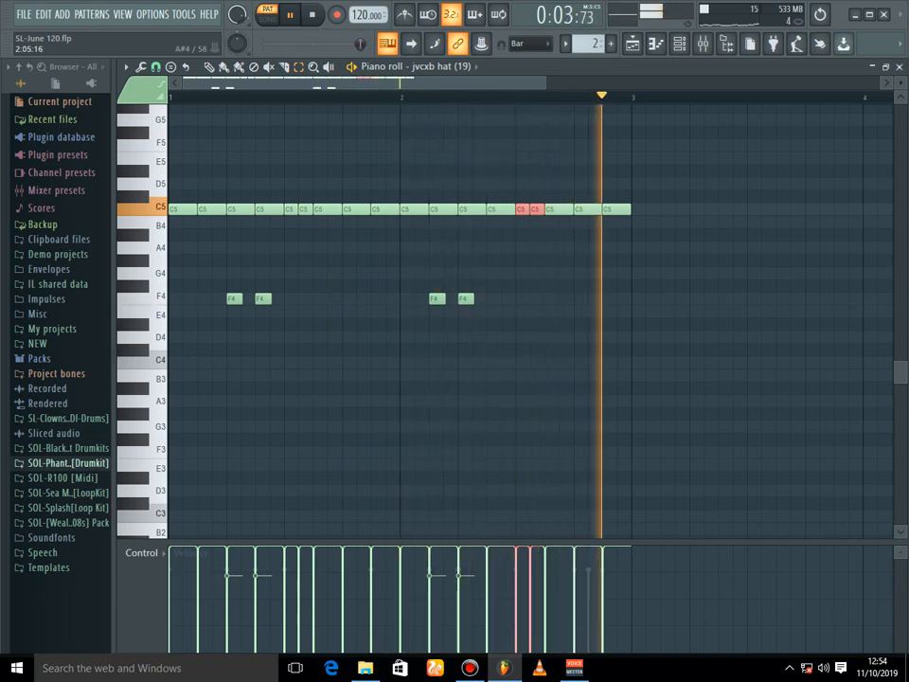
pyautogui.press('space')
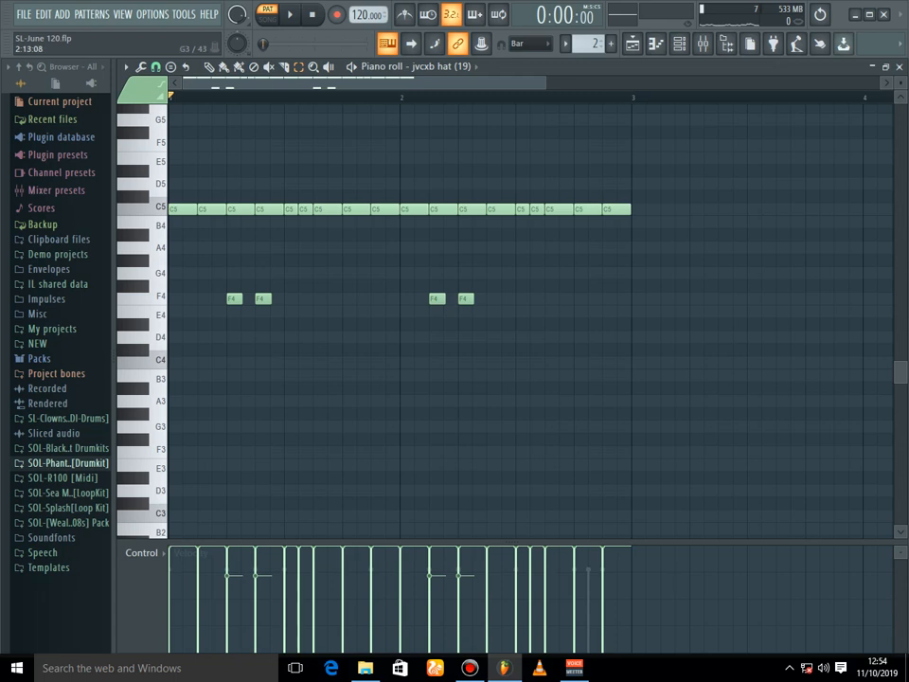
# Step: Try randomizing the hat notes' velocities with a negative velocity strength and audition the pattern
pyautogui.moveTo(625, 328); pyautogui.dragTo(170, 179)
pyautogui.click(550, 373)
pyautogui.hotkey('alt', 'r')
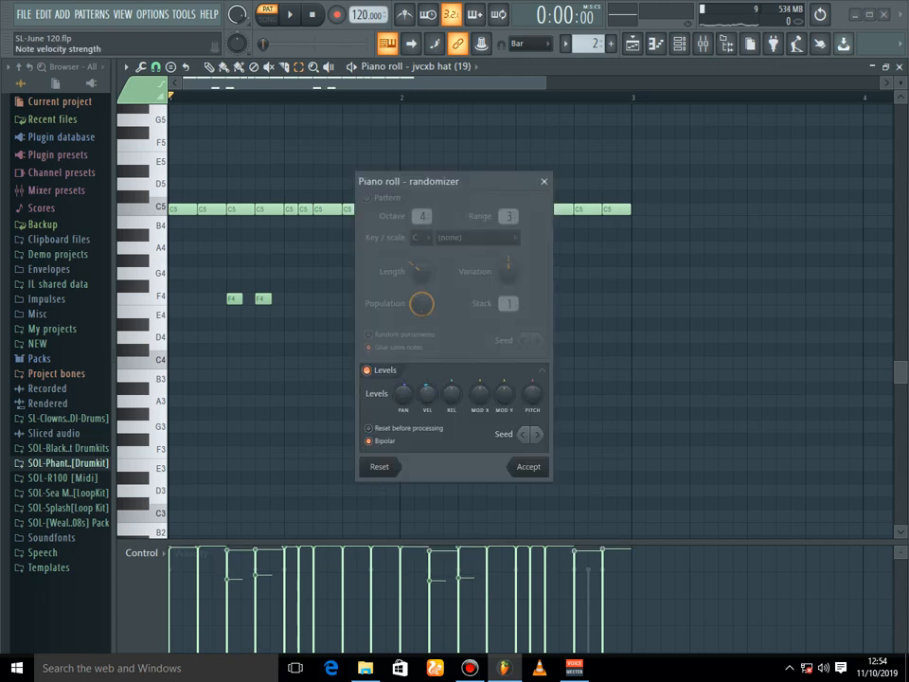
pyautogui.moveTo(427, 392); pyautogui.dragTo(428, 392)
pyautogui.press('space')
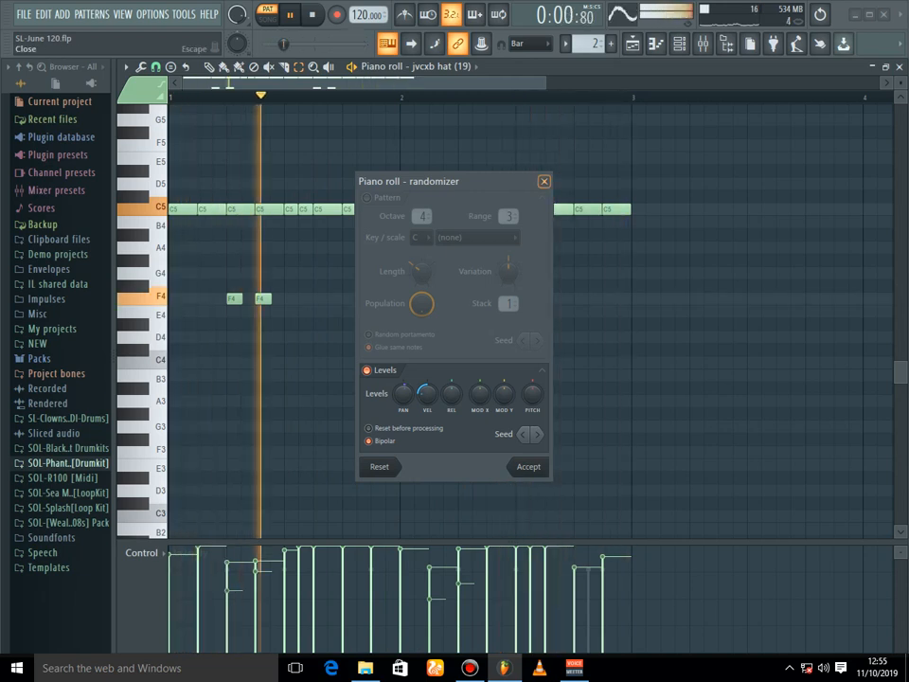
pyautogui.click(544, 181)
pyautogui.press('space')
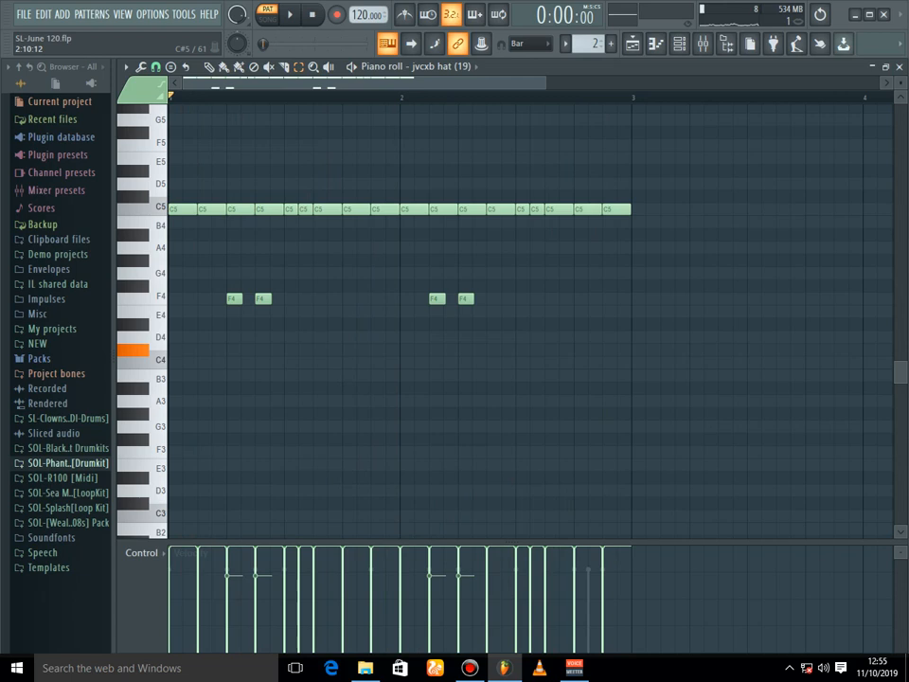
# Step: Strum the hat notes with a negative velocity strength at the start
pyautogui.hotkey('alt', 's')
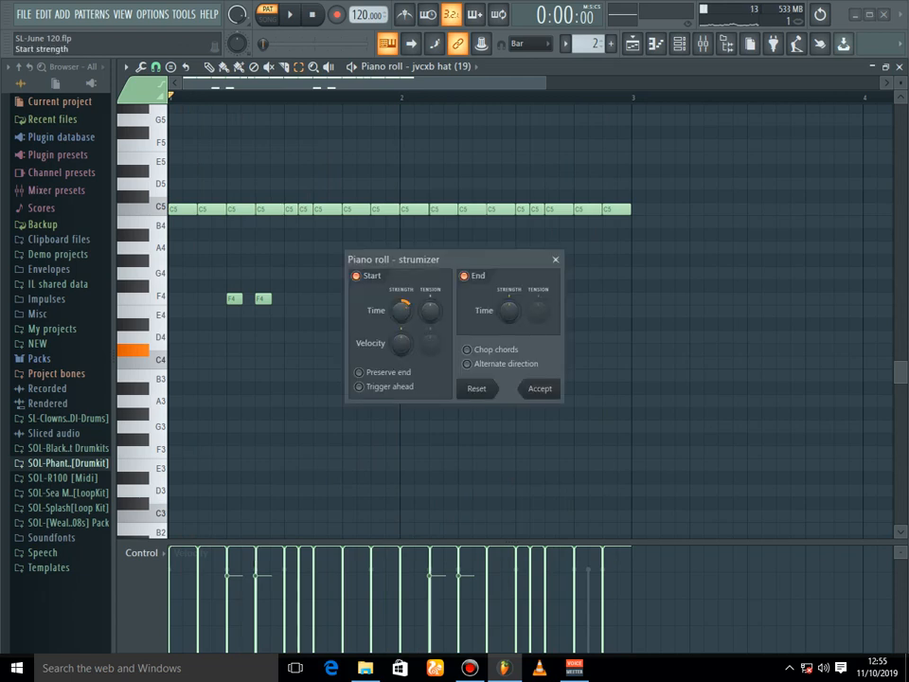
pyautogui.moveTo(401, 343)
pyautogui.mouseDown()
pyautogui.moveTo(401, 376)
pyautogui.moveTo(401, 364)
pyautogui.mouseUp()
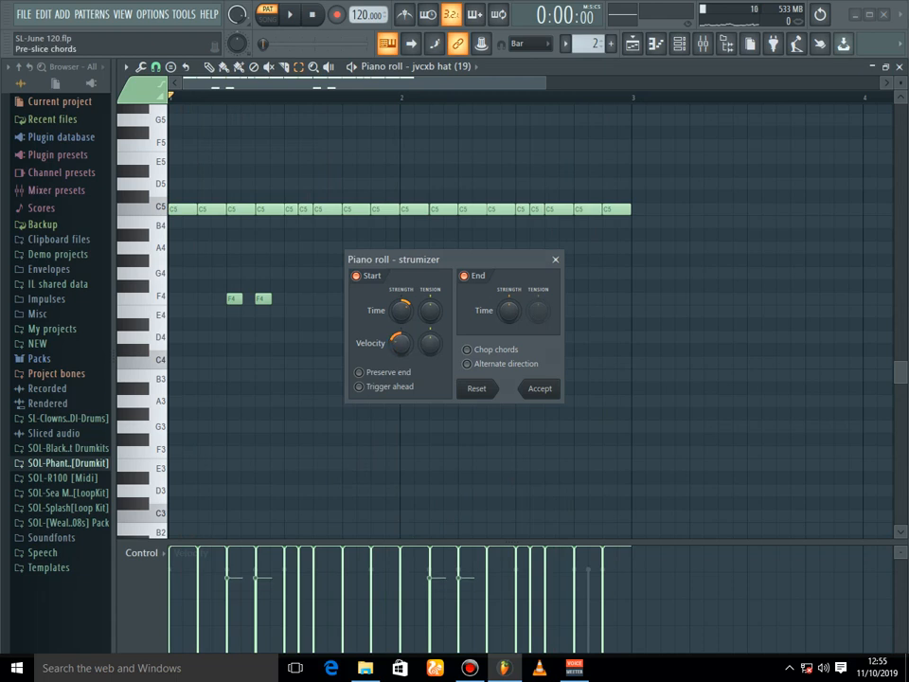
pyautogui.click(539, 389)
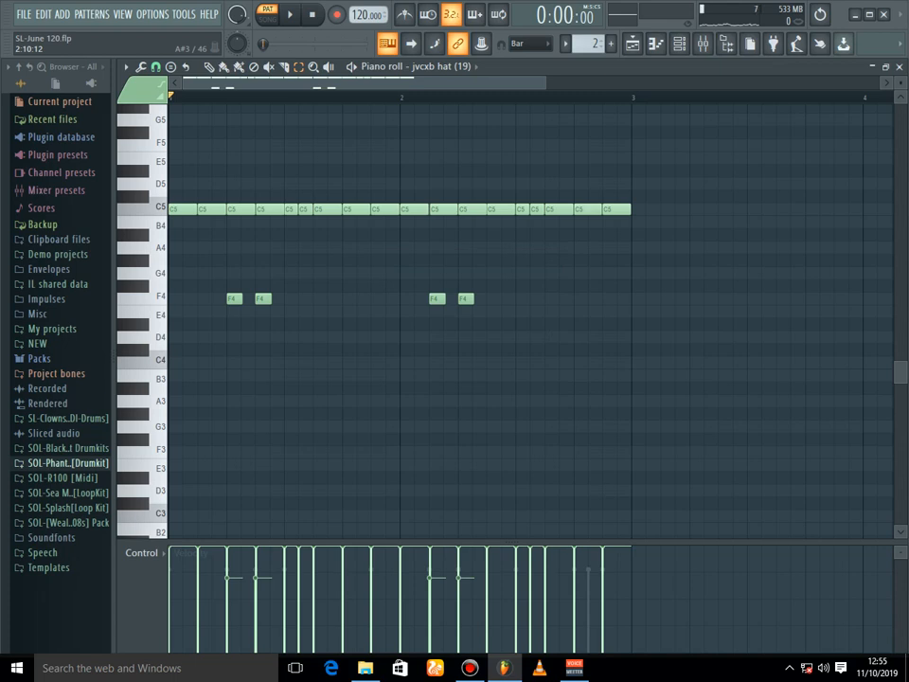
# Step: Randomize the hat notes' velocities with a raised bipolar velocity strength and audition the pattern
pyautogui.hotkey('alt', 'r')
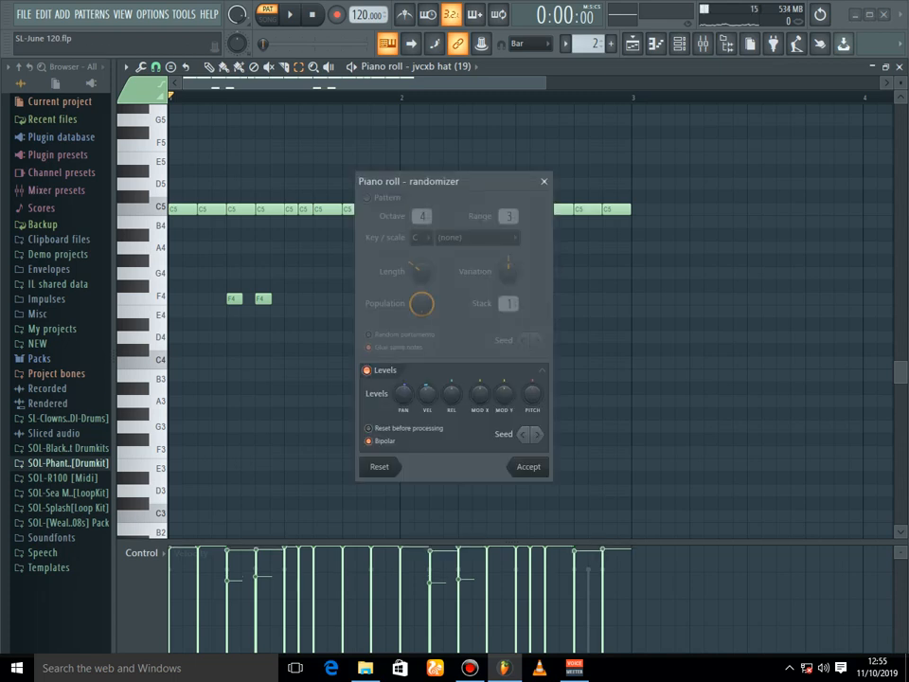
pyautogui.moveTo(427, 394); pyautogui.dragTo(427, 381)
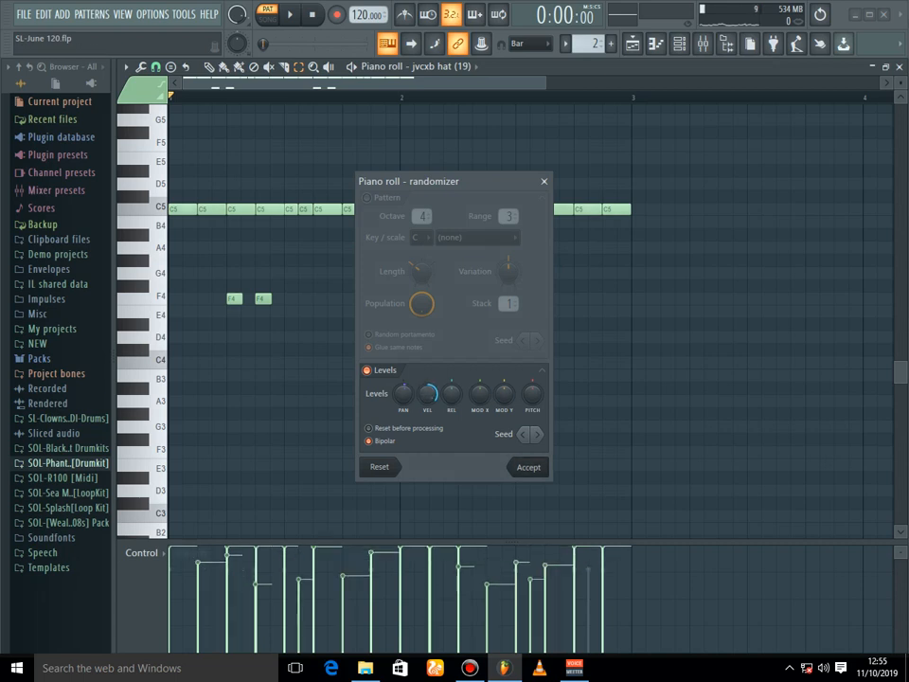
pyautogui.click(528, 466)
pyautogui.press('space')
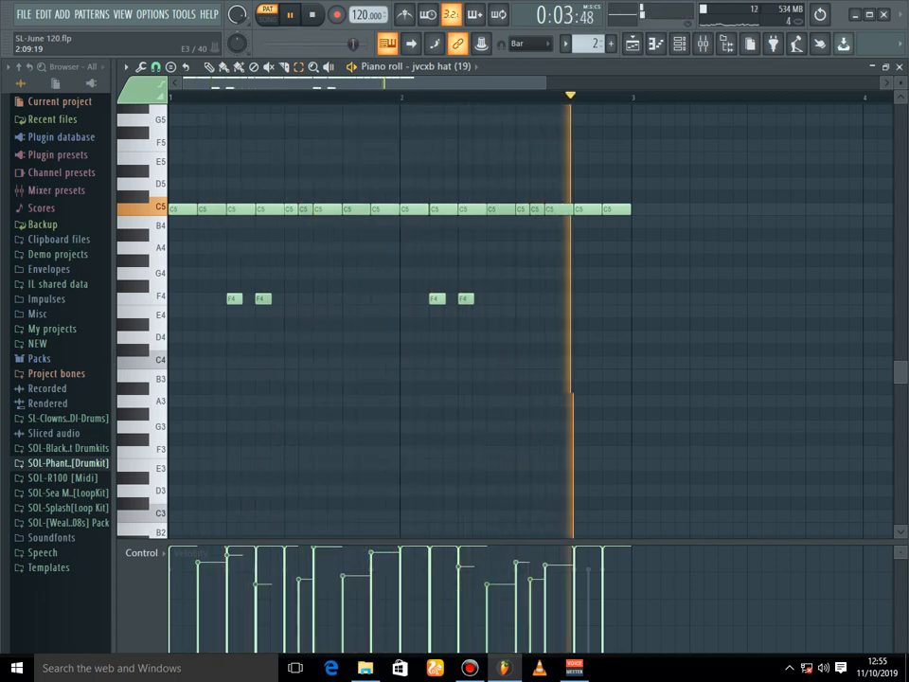
pyautogui.press('space')
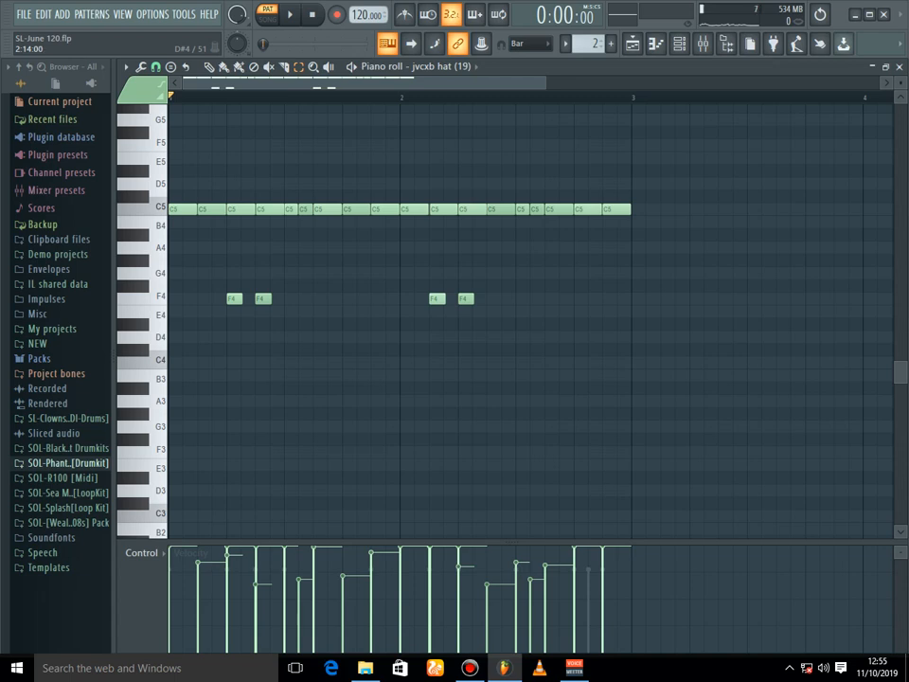
# Step: Try randomizing the hat notes' panning at negative and positive strengths while auditioning the pattern
pyautogui.hotkey('alt', 'r')
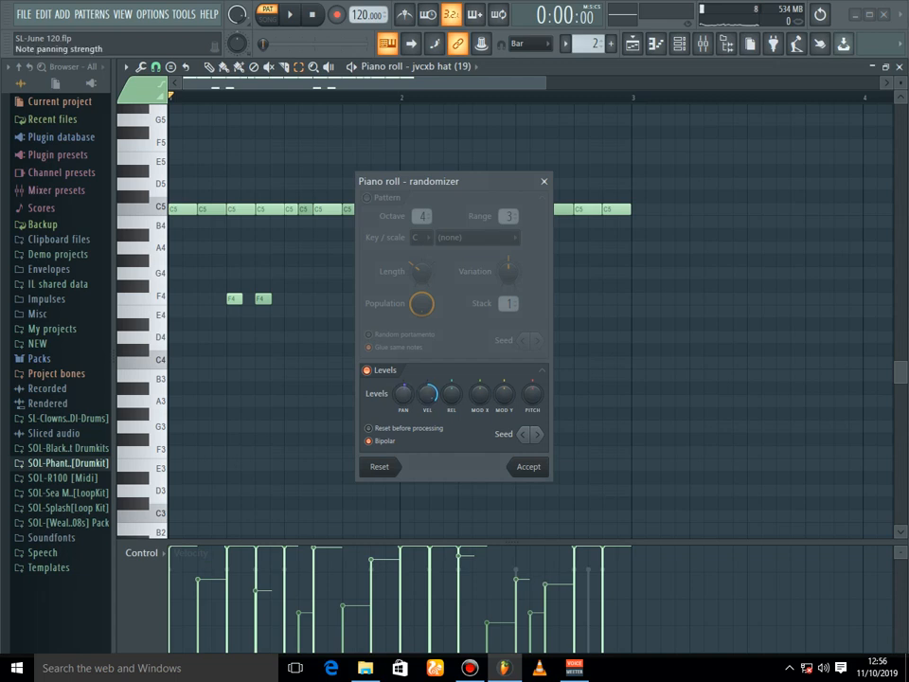
pyautogui.moveTo(404, 393); pyautogui.dragTo(403, 415)
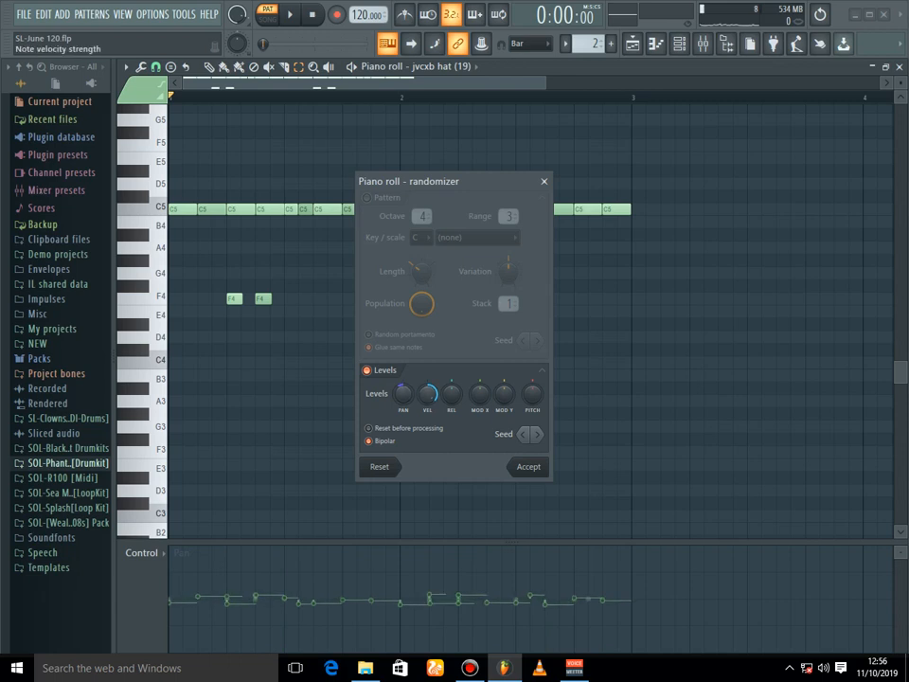
pyautogui.press('space')
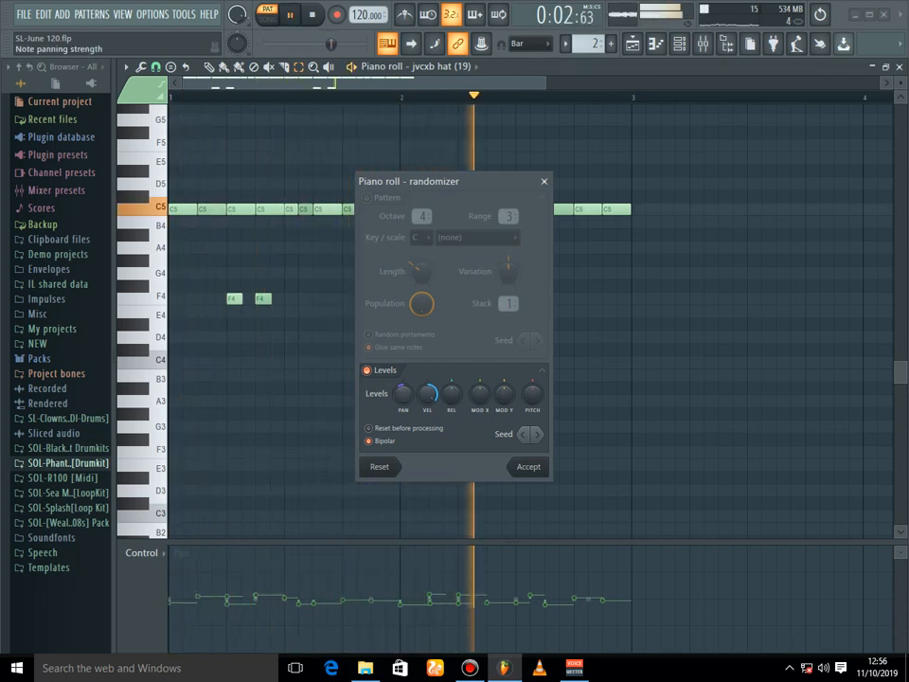
pyautogui.moveTo(403, 393); pyautogui.dragTo(404, 345)
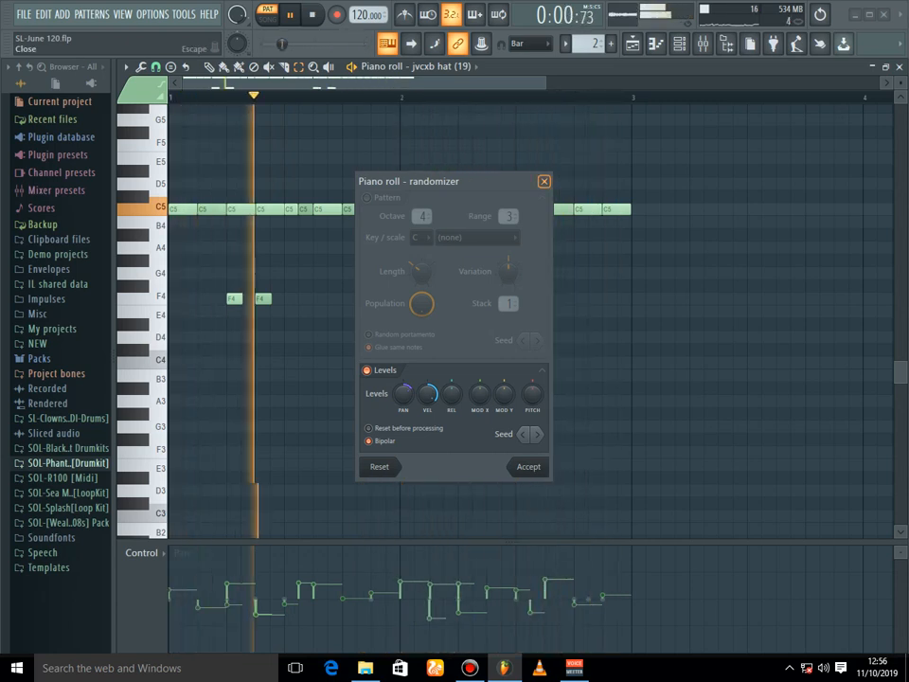
pyautogui.click(543, 181)
pyautogui.press('space')
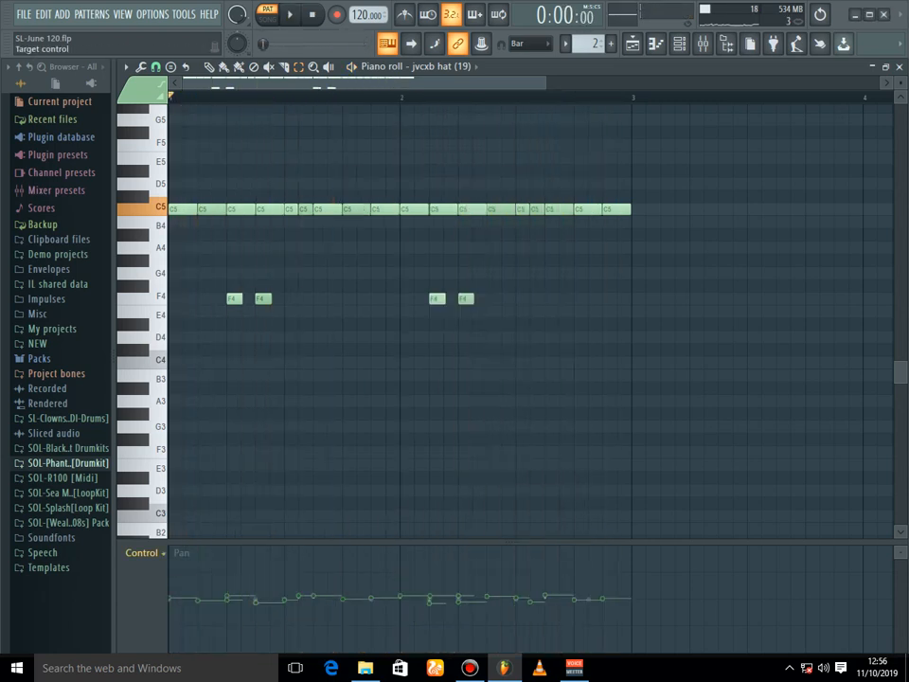
# Step: Pan individual hat notes to alternating sides by hand, audition the pattern and close the piano roll
pyautogui.click(142, 552)
pyautogui.click(153, 565)
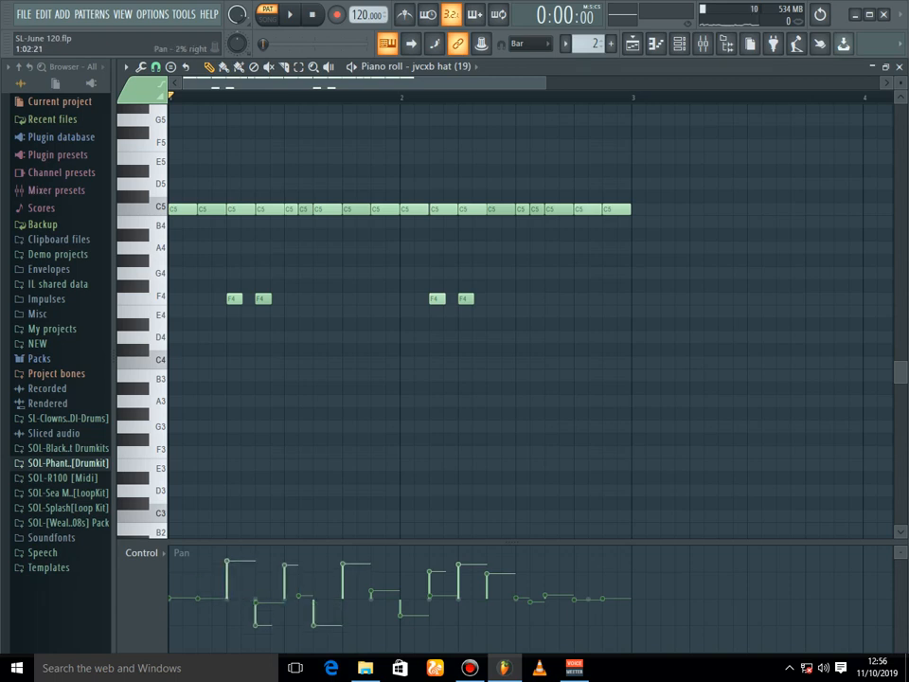
pyautogui.press('space')
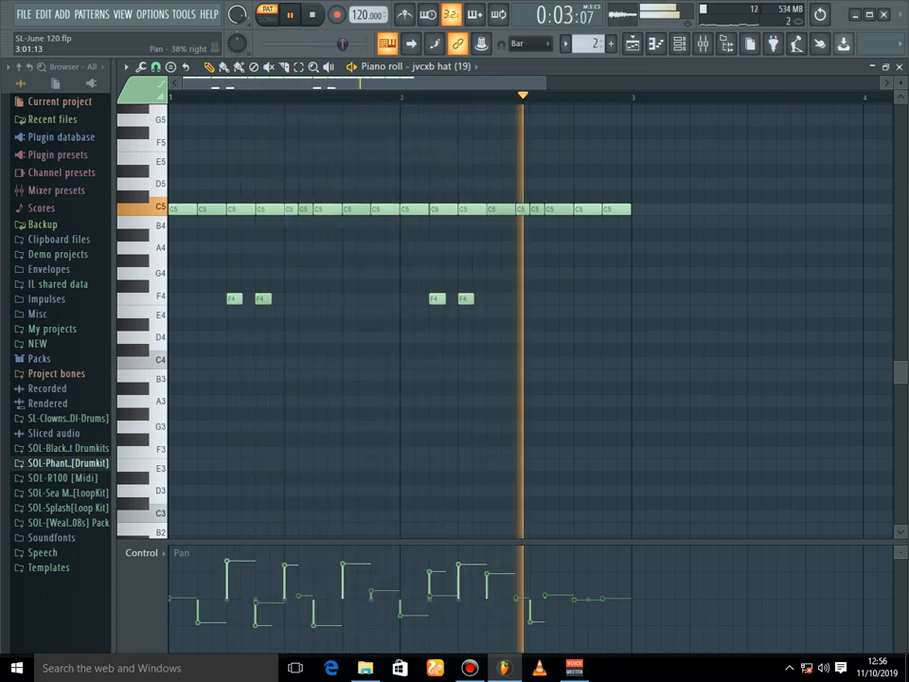
pyautogui.press('space')
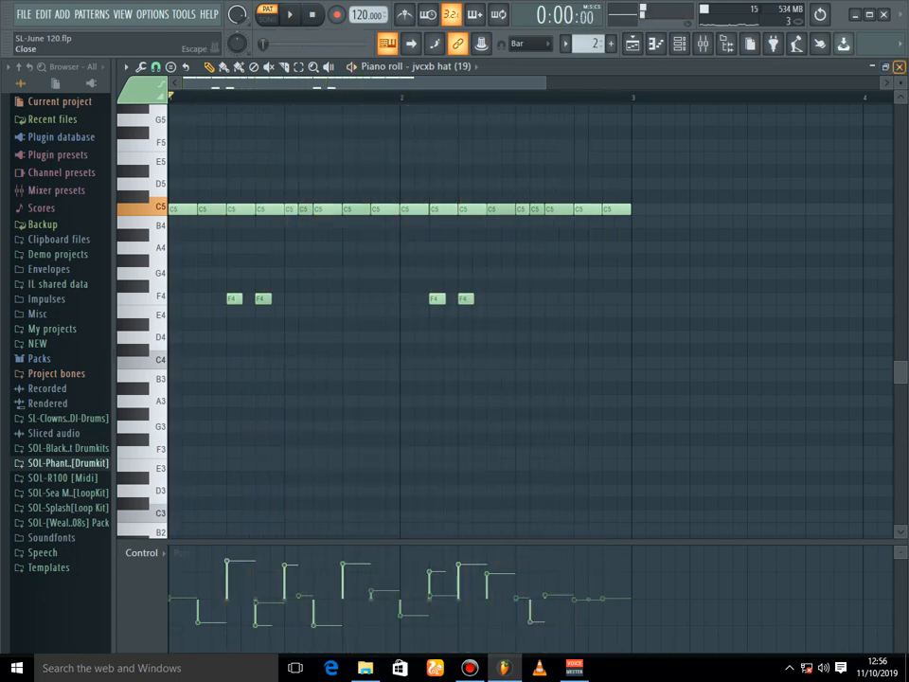
pyautogui.click(899, 66)
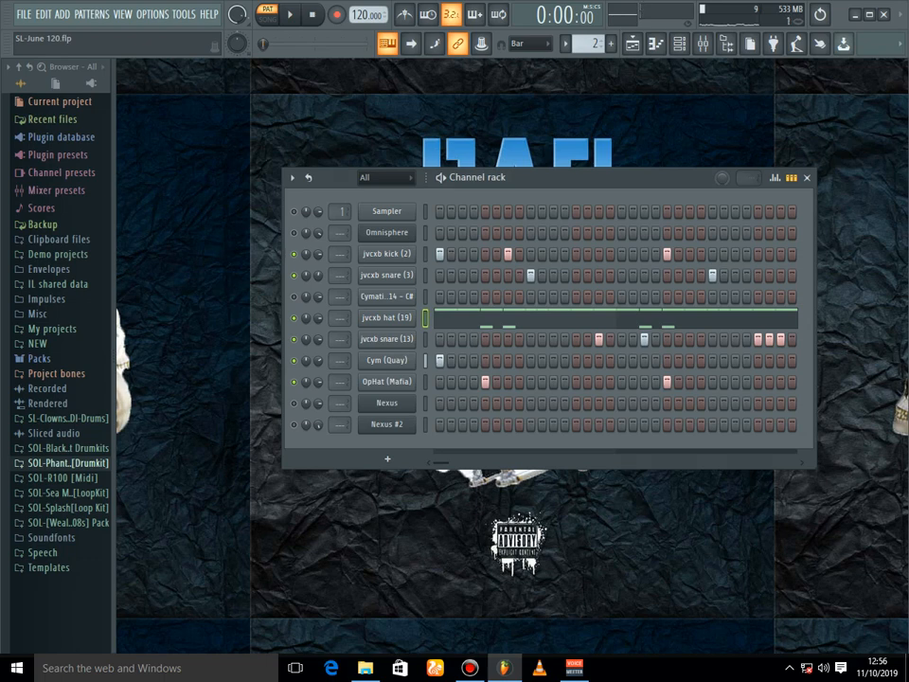
# Step: Clear the kick, snare, cymbal and open hat steps and delete the hat's piano roll notes to empty the pattern
pyautogui.moveTo(781, 339); pyautogui.dragTo(610, 339)
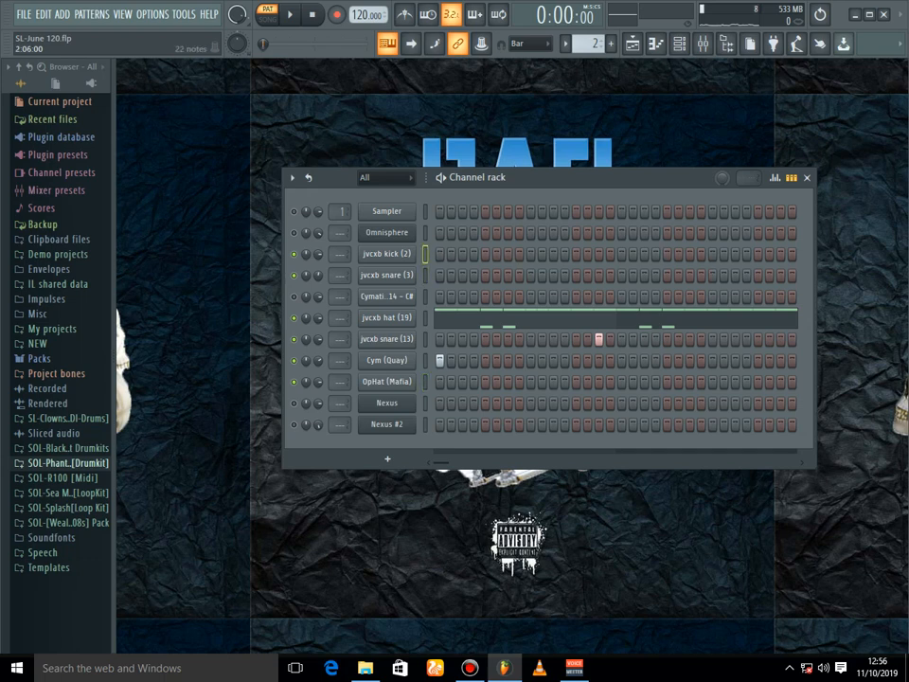
pyautogui.click(674, 317)
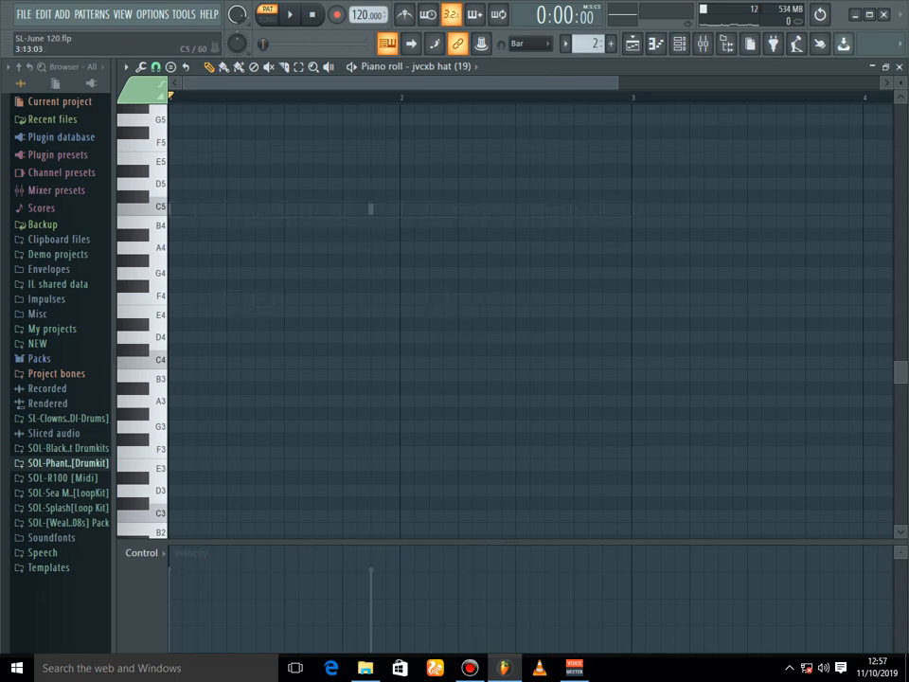
pyautogui.click(899, 67)
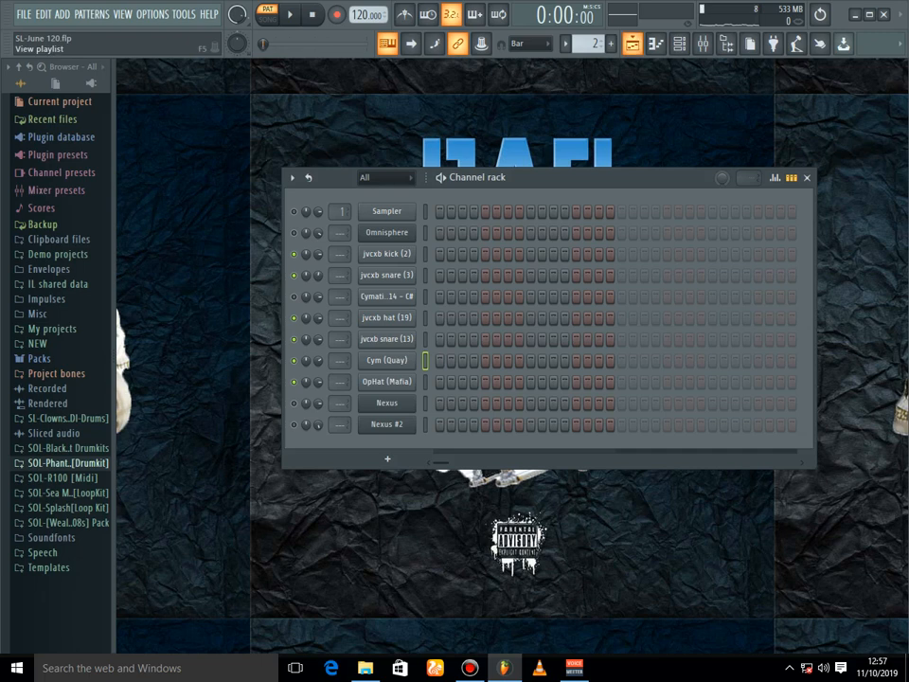
# Step: Place two consecutive clips of Pattern 1 on Track 1 of the playlist, starting at bars 1 and 9
pyautogui.click(387, 44)
pyautogui.click(445, 66)
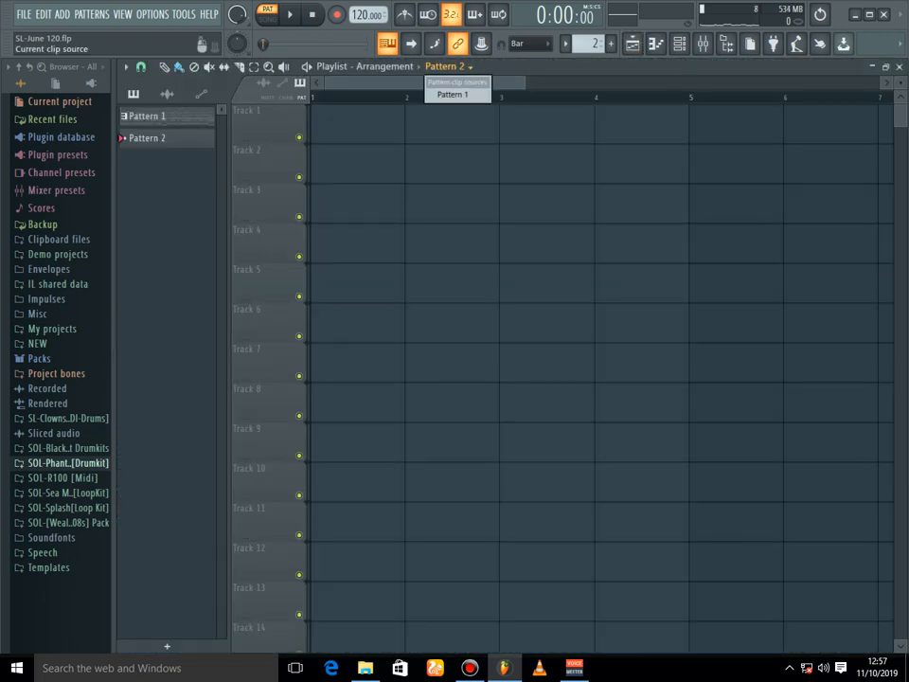
pyautogui.click(453, 95)
pyautogui.moveTo(488, 125); pyautogui.dragTo(402, 125)
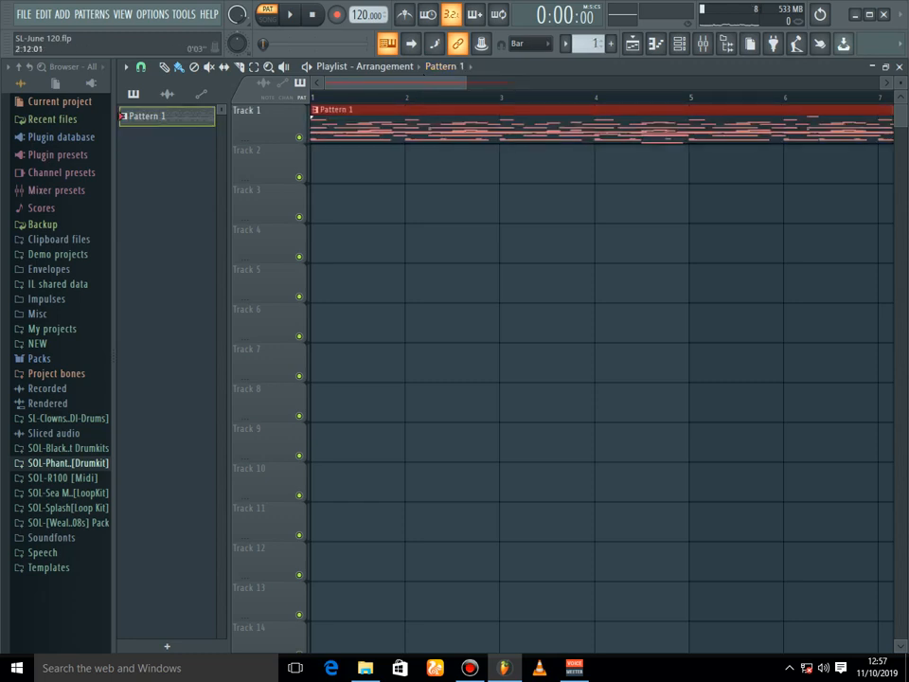
pyautogui.scroll(-5, 598, 125)
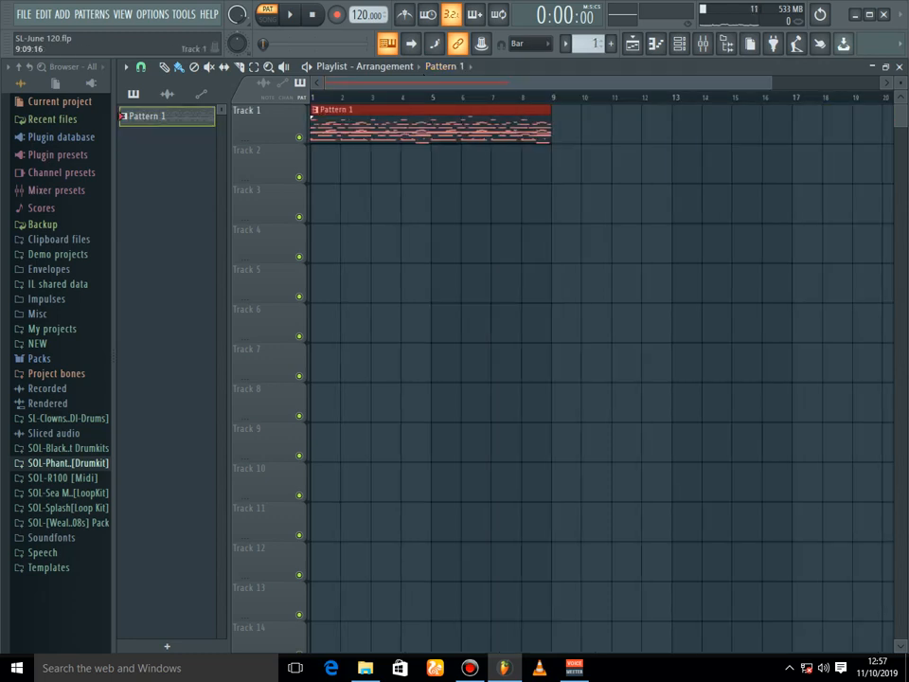
pyautogui.click(564, 125)
# Step: Show the channel rack over the playlist, solo the Omnisphere channel and audition Pattern 1 in pattern mode
pyautogui.click(679, 44)
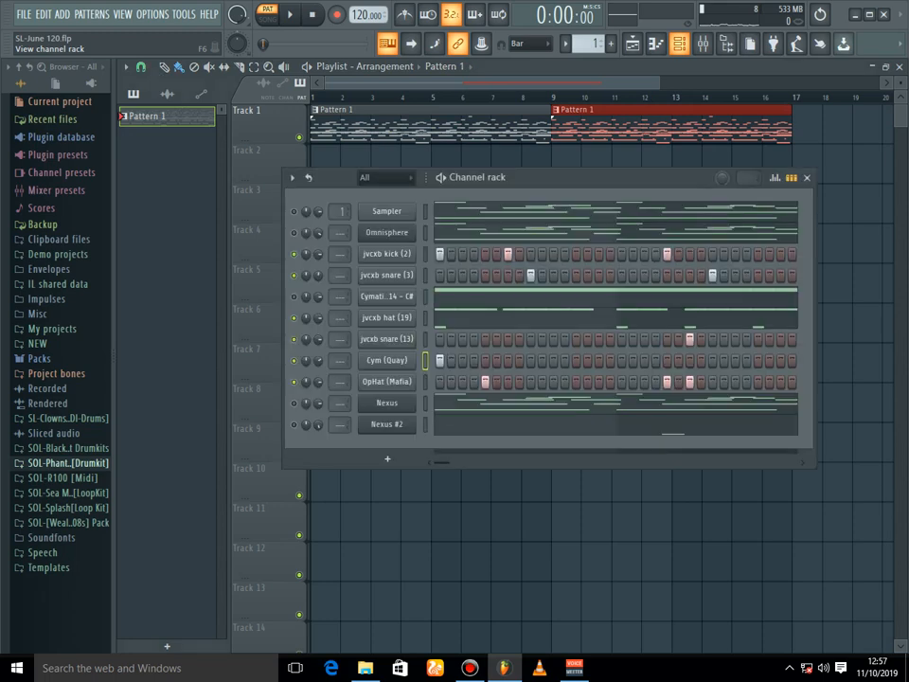
pyautogui.click(713, 275)
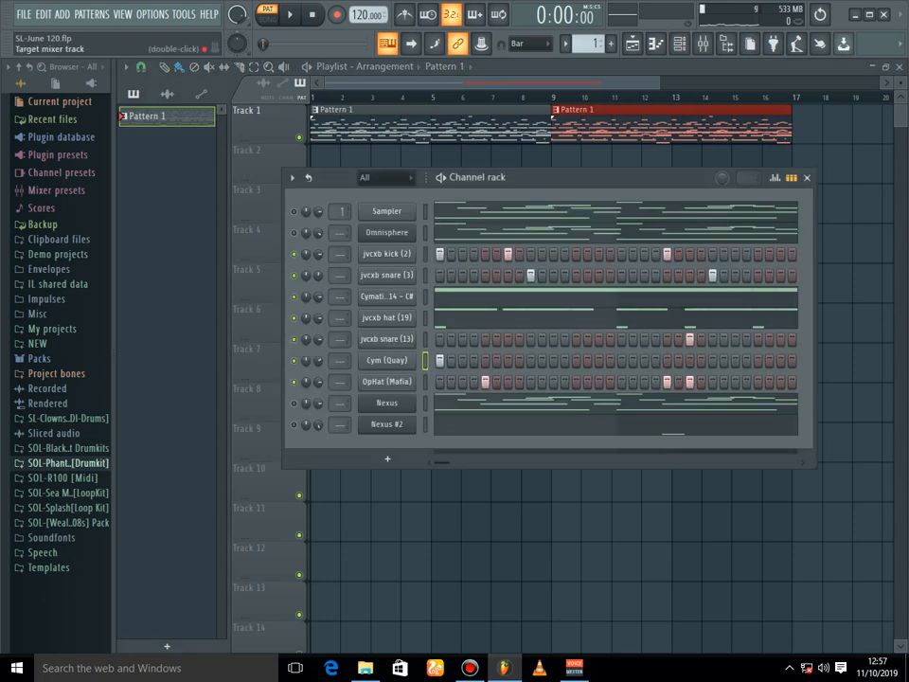
pyautogui.rightClick(294, 211)
pyautogui.click(315, 221)
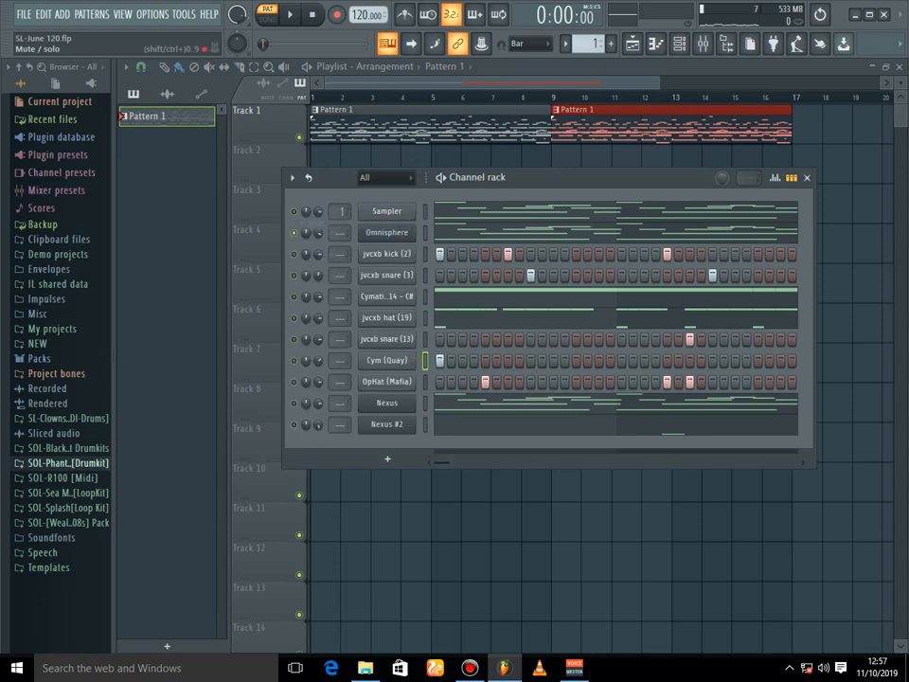
pyautogui.press('space')
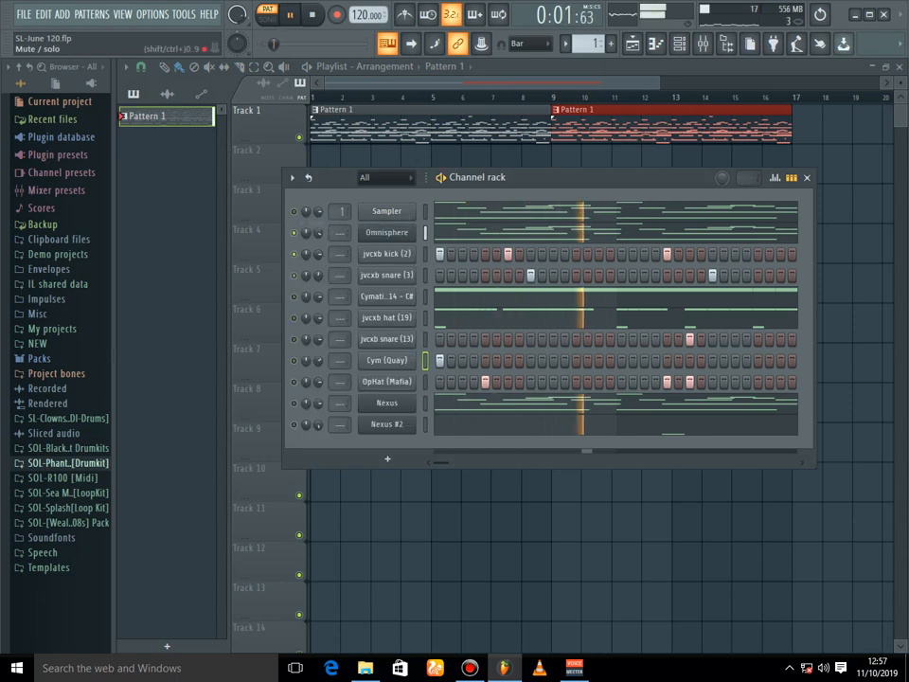
pyautogui.press('space')
pyautogui.press('space')
# Step: Switch to song mode and play the arrangement while unmuting the drum, Cymatics and Nexus channels
pyautogui.click(268, 14)
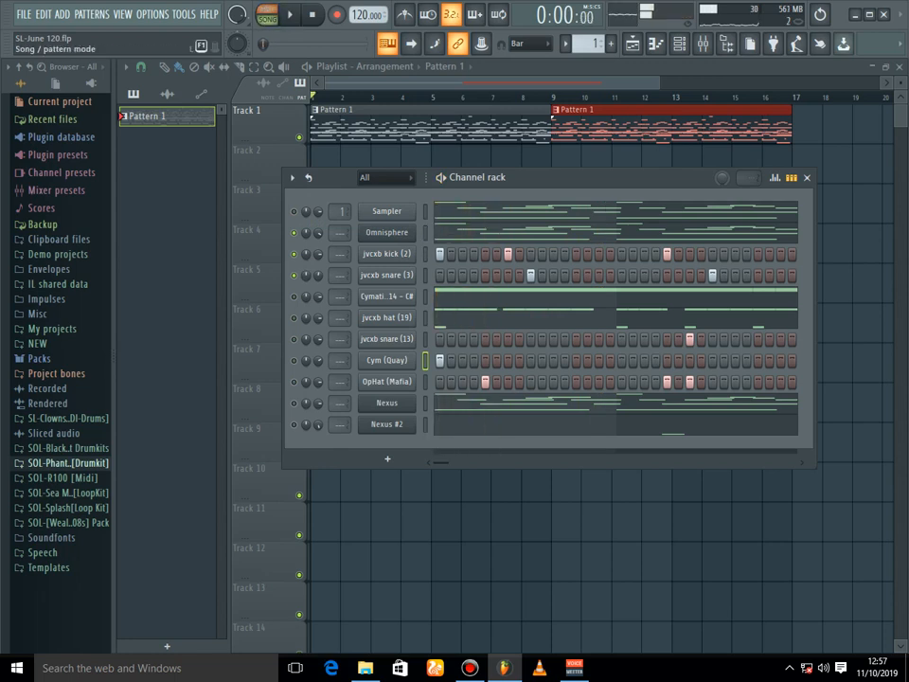
pyautogui.press('space')
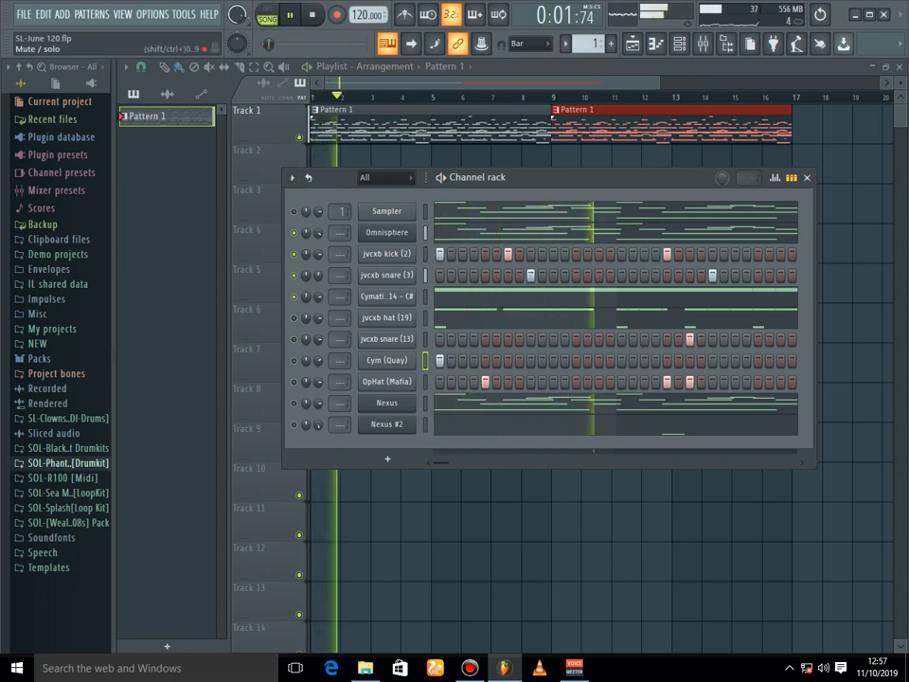
pyautogui.press('space')
pyautogui.press('space')
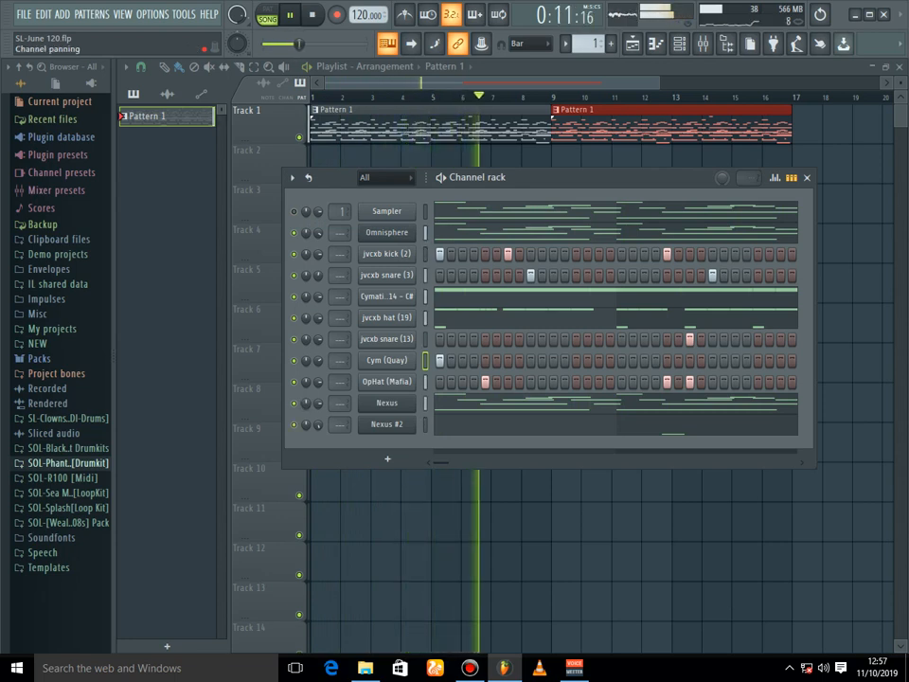
# Step: Examine the jvcxb hat (19) notes and velocities across the whole pattern in the piano roll during playback, and close it
pyautogui.click(547, 314)
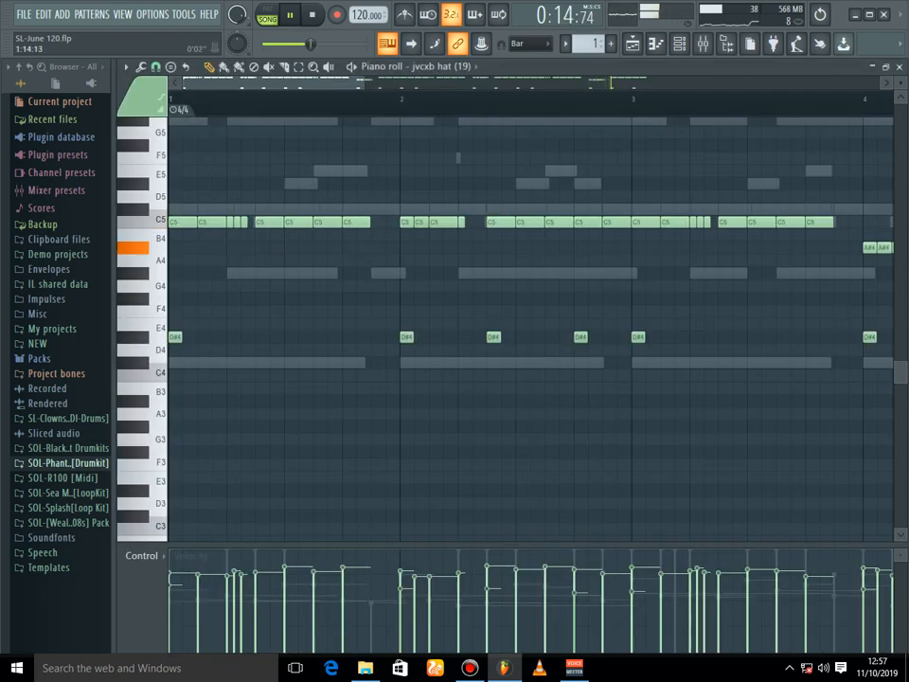
pyautogui.moveTo(365, 83); pyautogui.dragTo(776, 84)
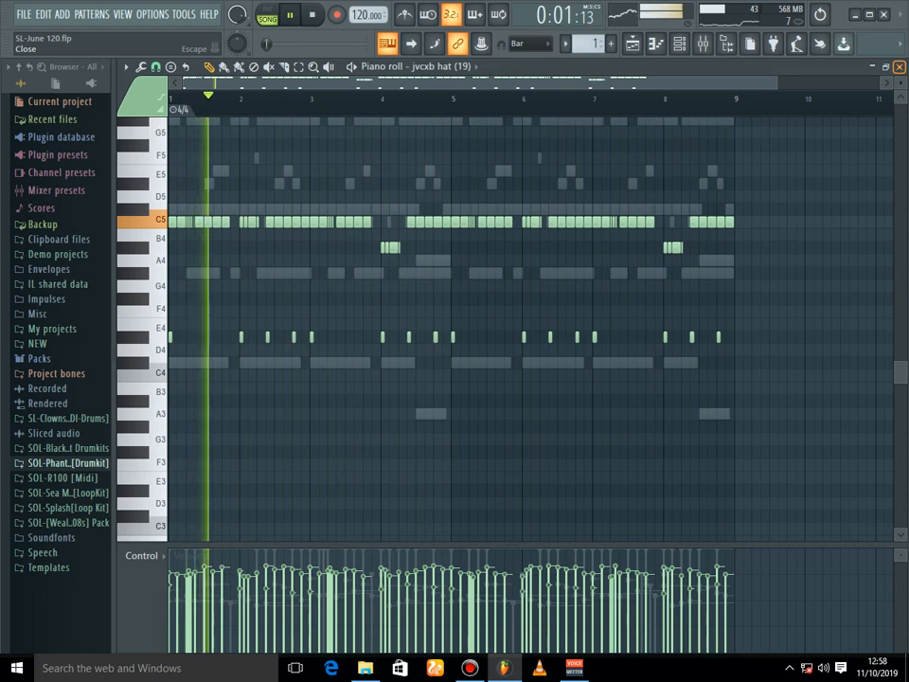
pyautogui.click(900, 68)
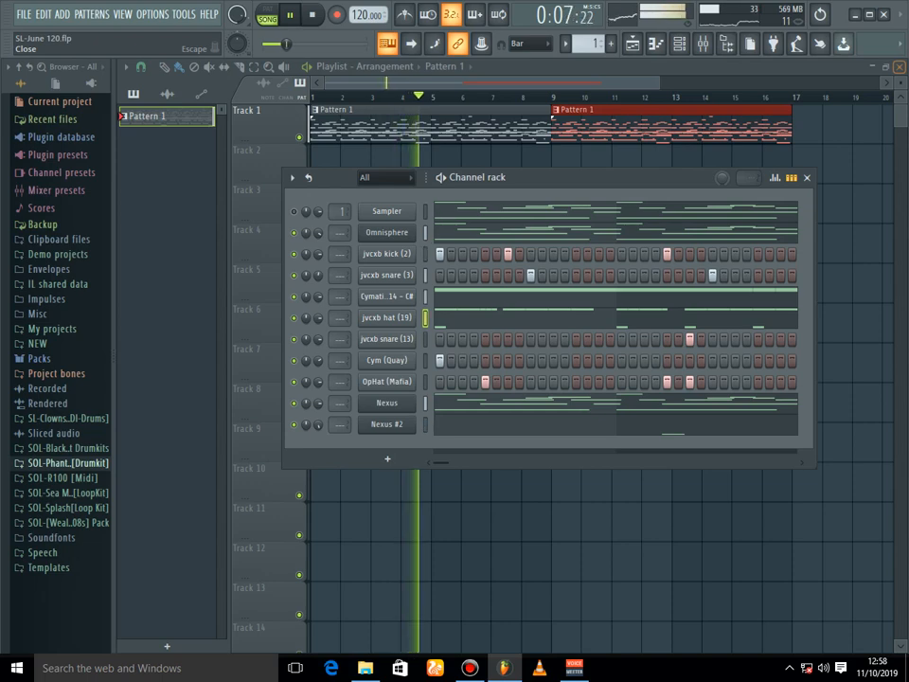
# Step: View the Nexus #2 instrument's preset, close the plugin and stop playback after hearing the arrangement
pyautogui.click(386, 424)
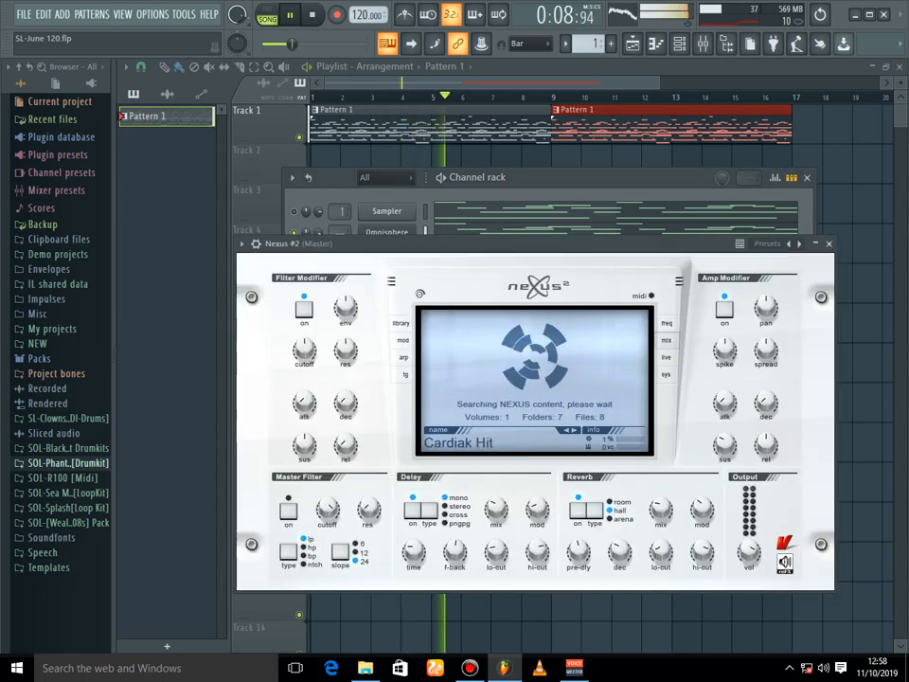
pyautogui.press('Escape')
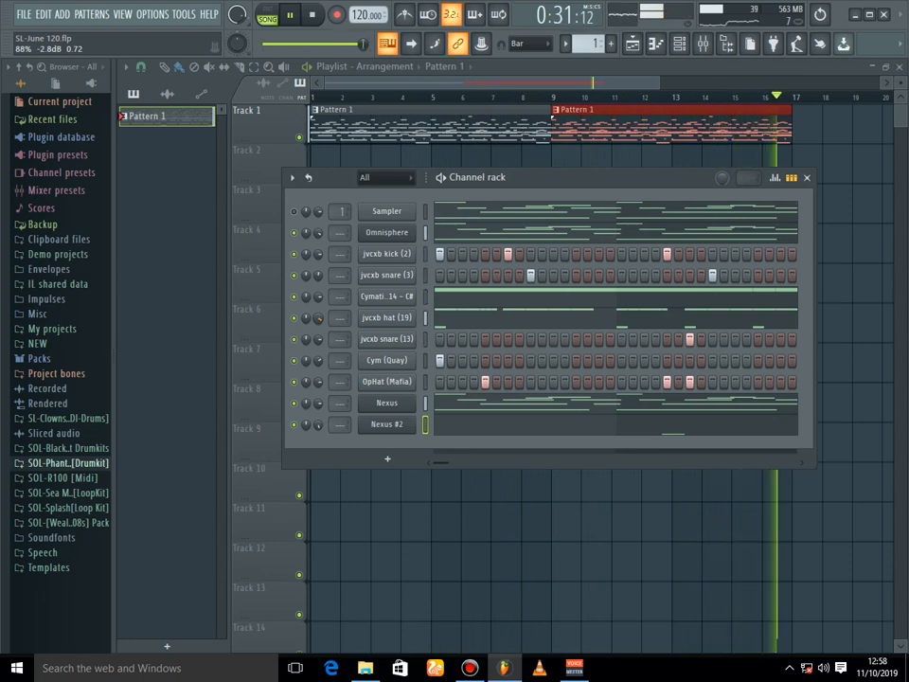
pyautogui.press('space')
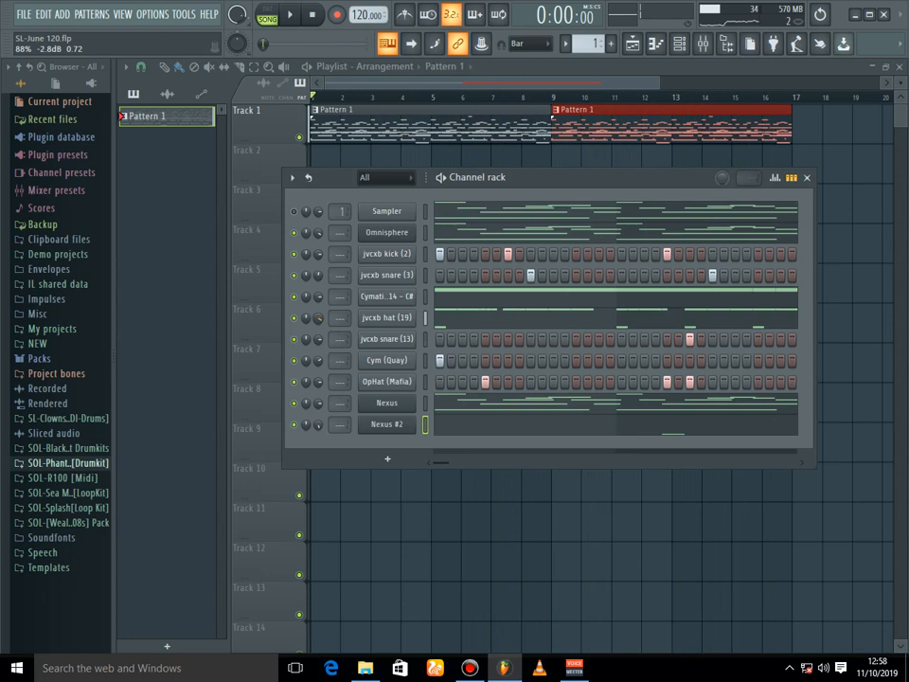